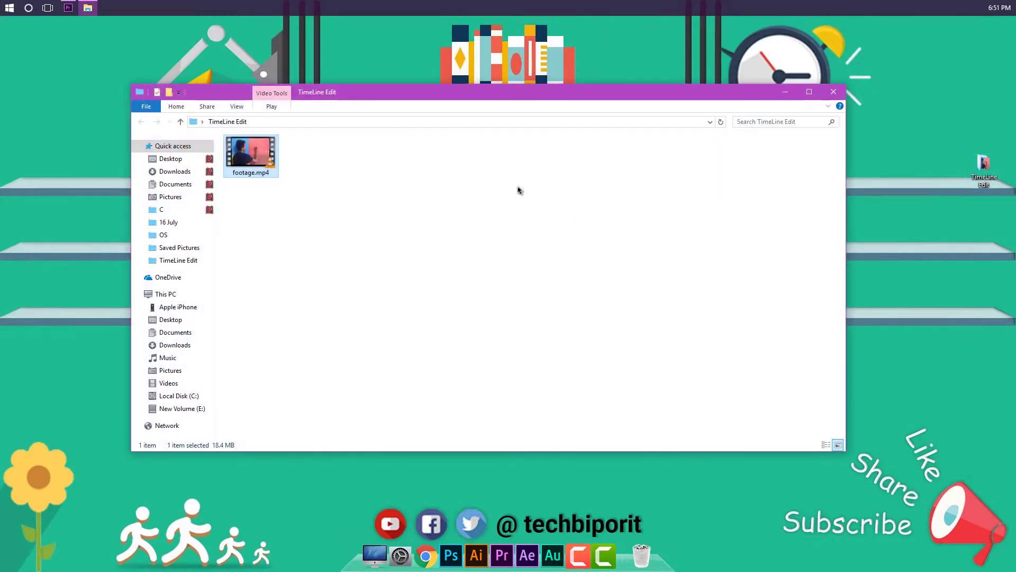
Step: Import footage.mp4 from the TimeLine Edit folder into the Premiere Pro Project panel
drag(249, 154, 87, 465)
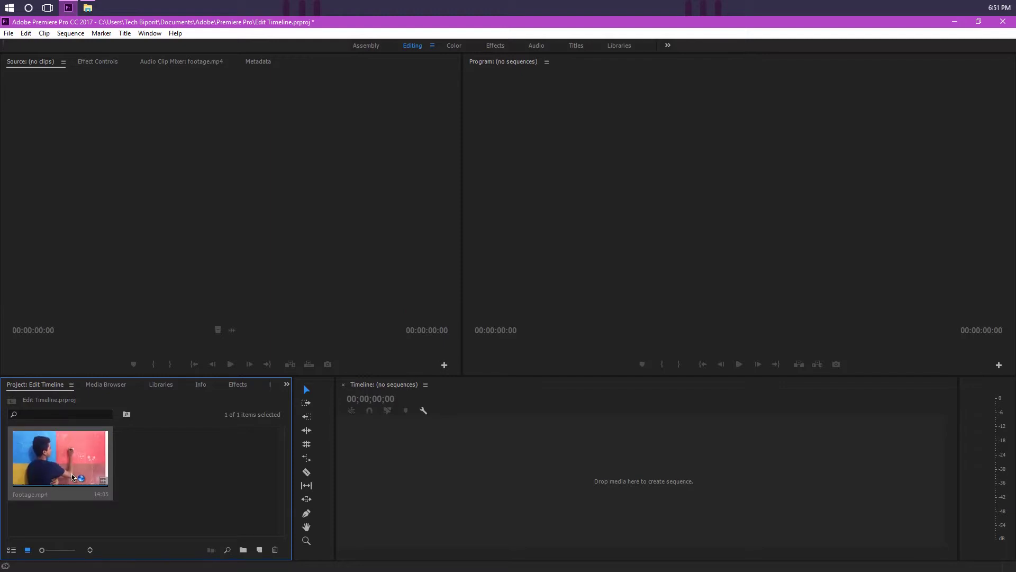
Step: Create a sequence named footage from footage.mp4 using New Sequence From Clip
right_click(45, 465)
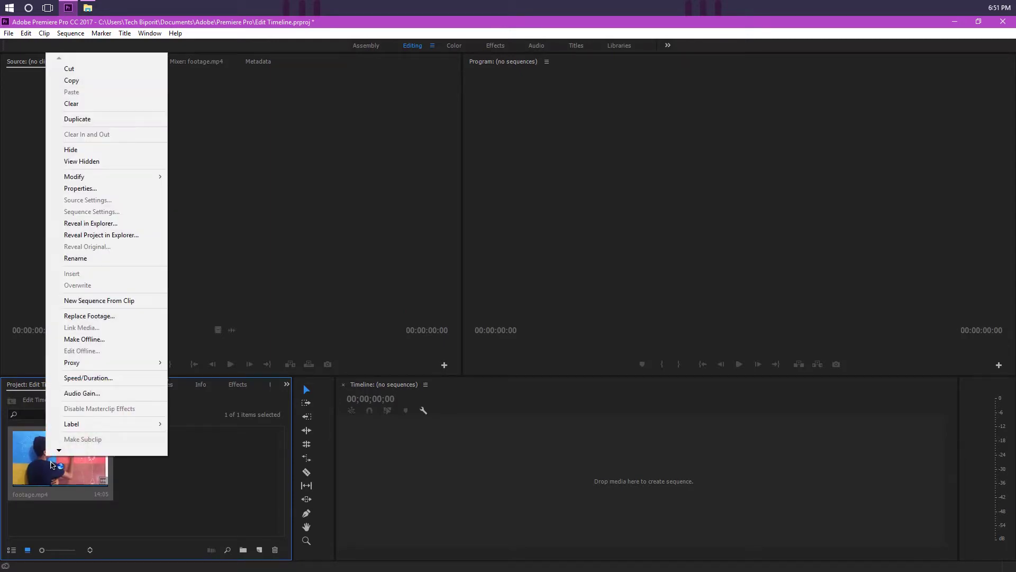
click(137, 302)
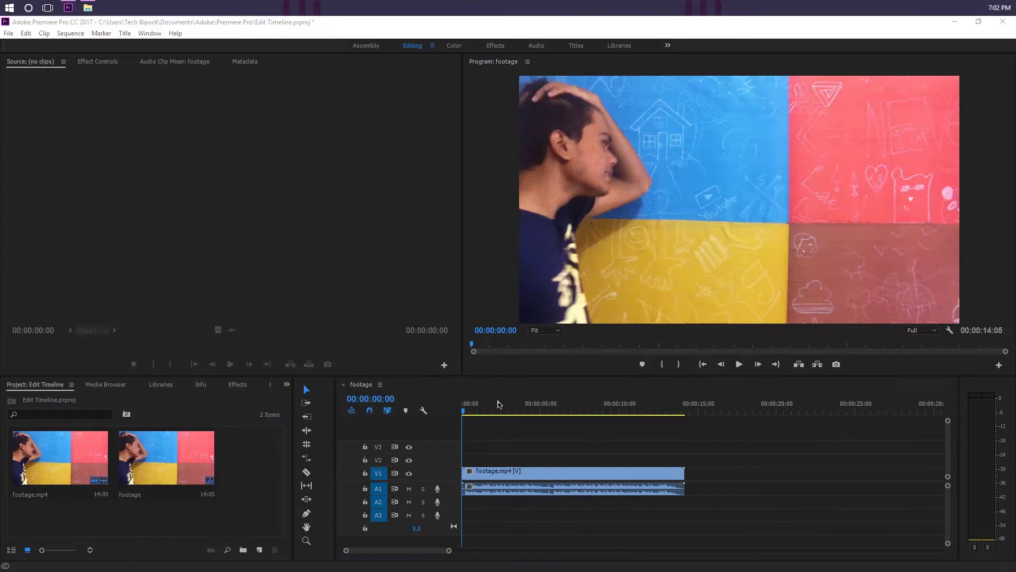
Step: Unlink footage.mp4's audio from its video and delete the A1 audio clip
click(539, 455)
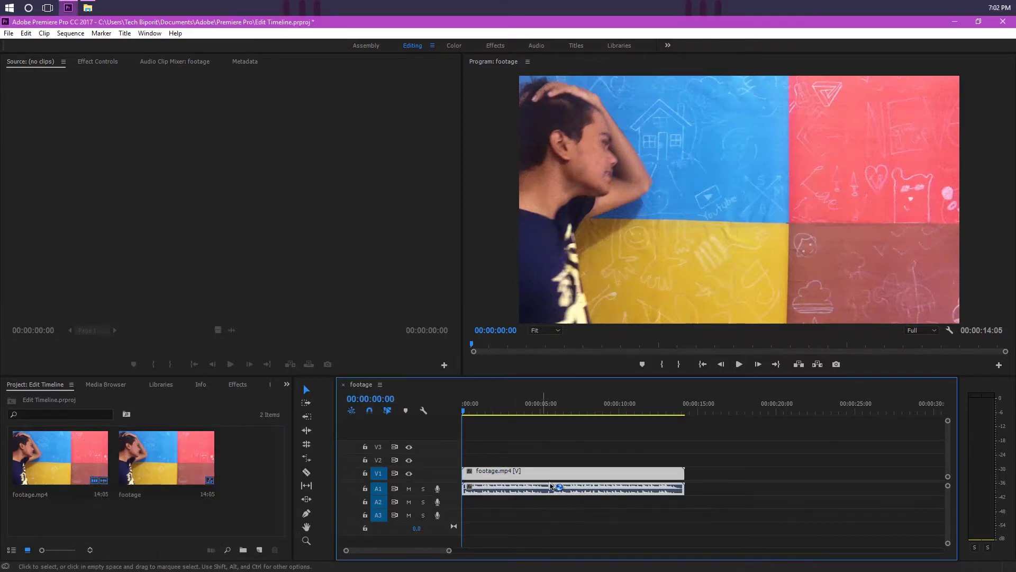
right_click(536, 477)
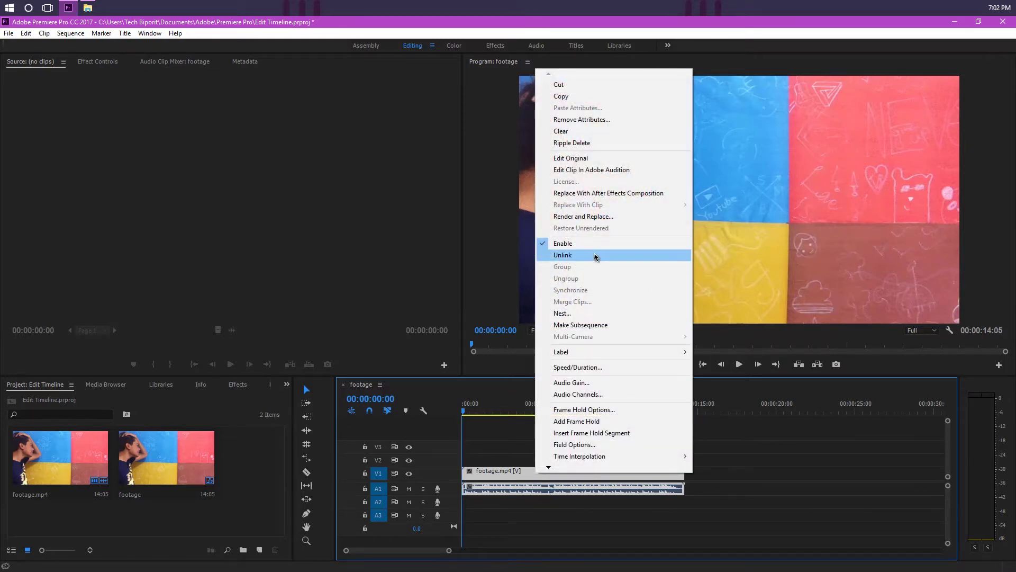
click(594, 257)
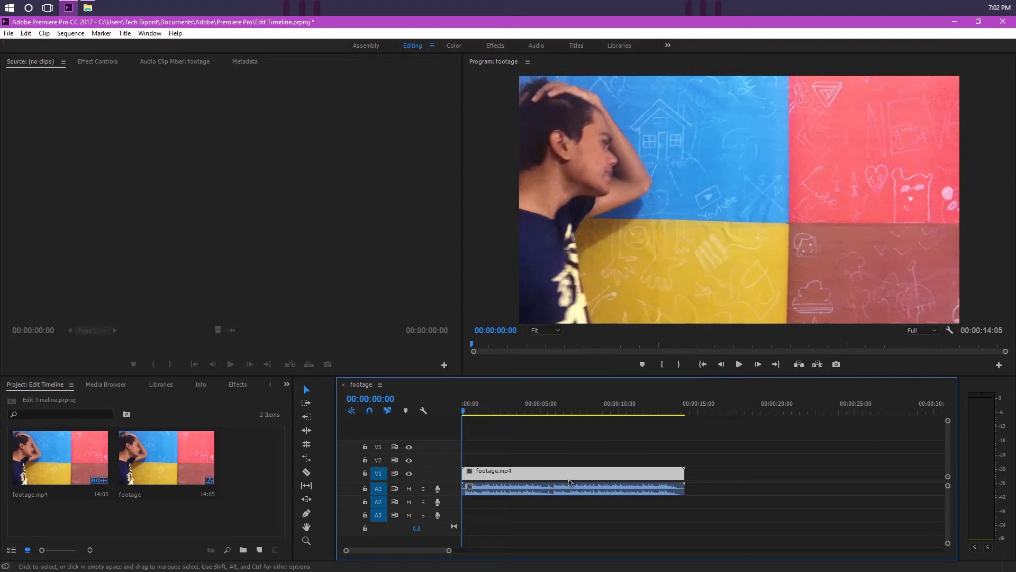
click(553, 490)
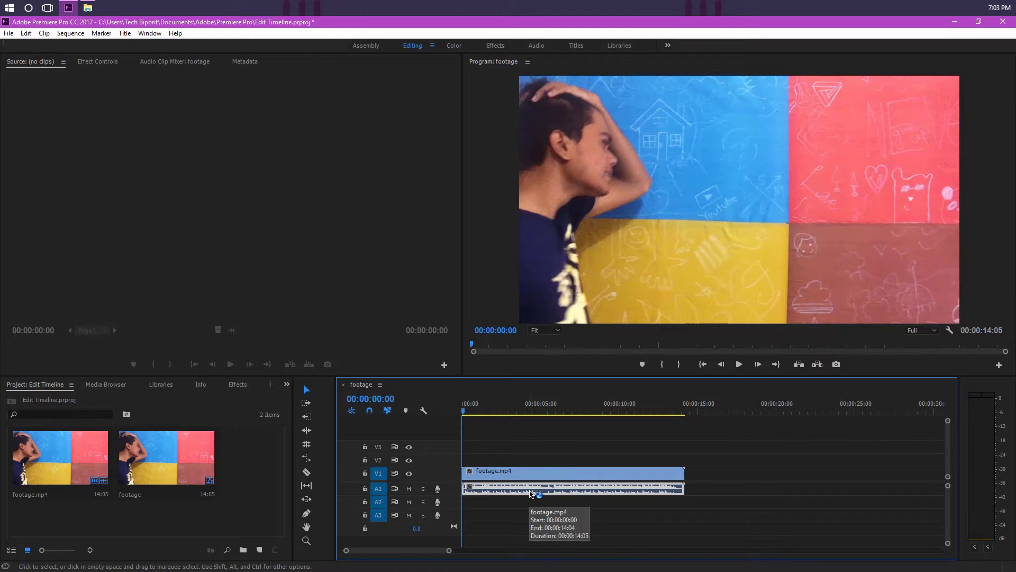
key(Delete)
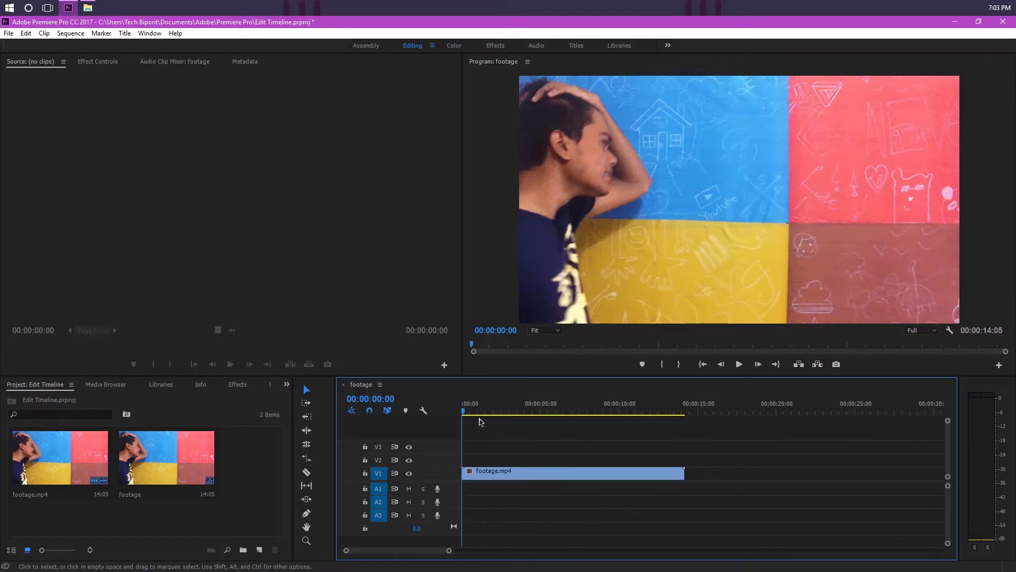
mouse_move(478, 412)
mouse_down()
mouse_move(503, 414)
mouse_move(484, 415)
mouse_up()
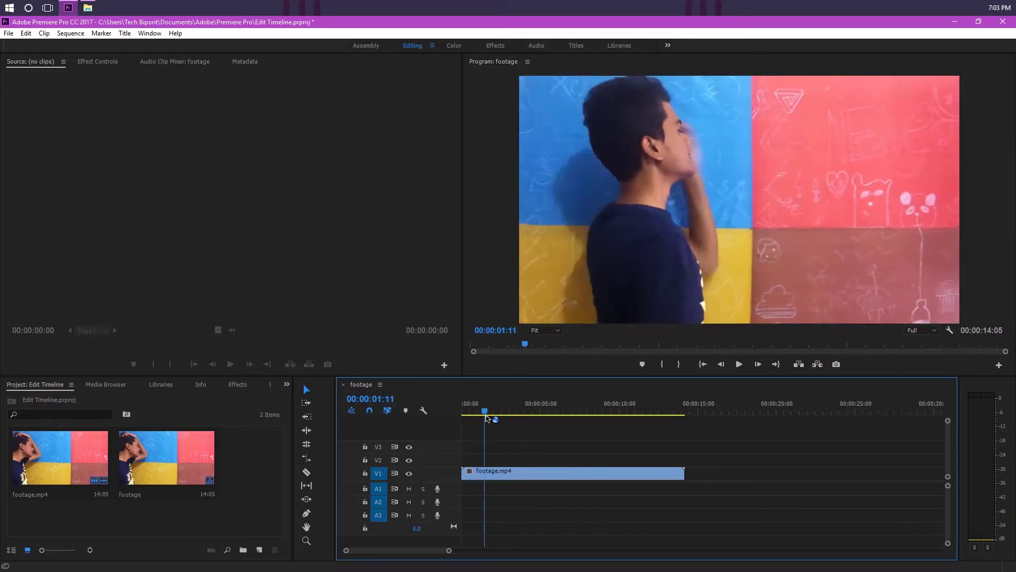
Step: Mark footage.mp4 in the Source monitor from 3:11 to 10:17 and place the 7:07 section on V3 at 1:11
double_click(512, 479)
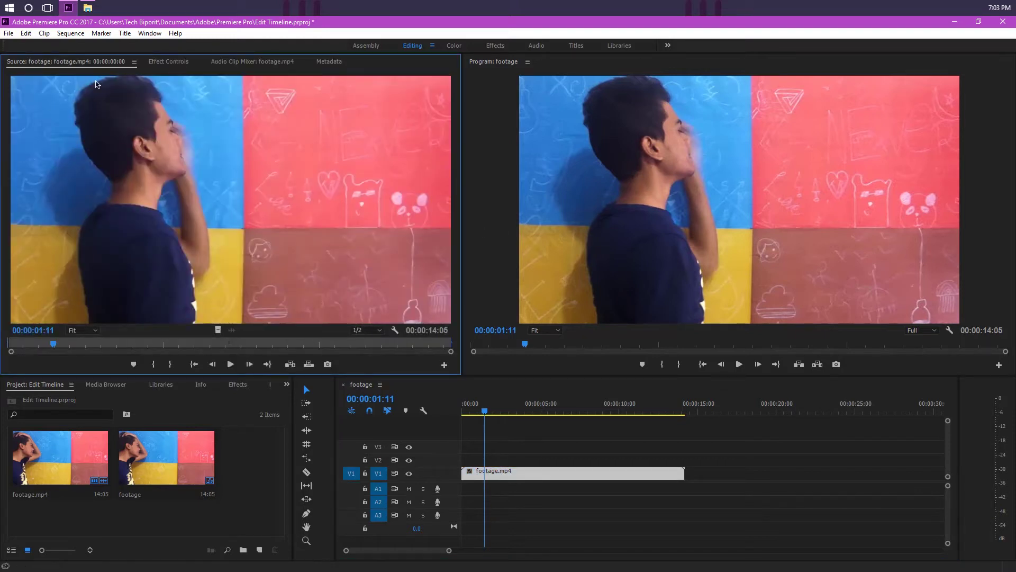
drag(77, 346, 115, 348)
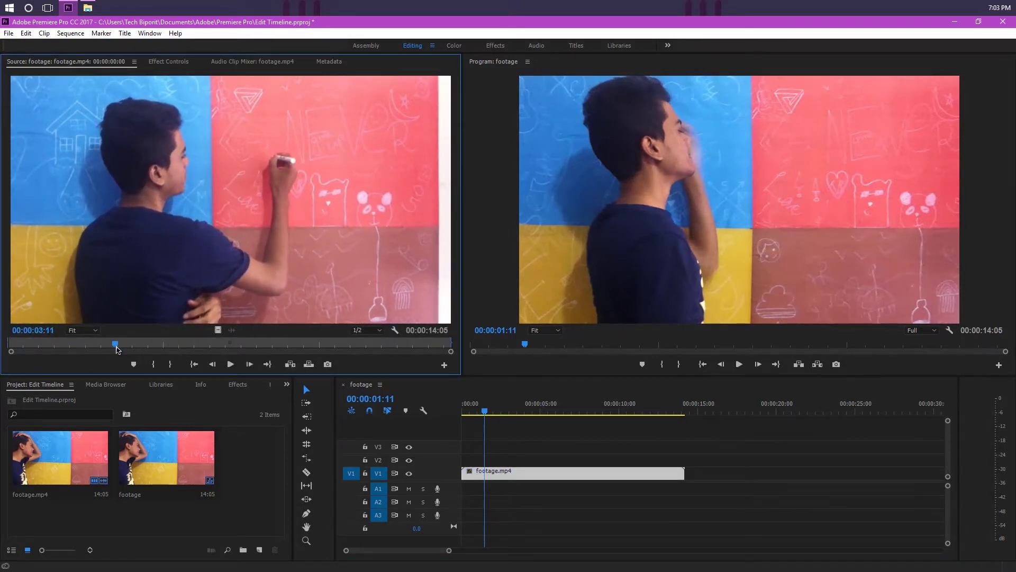
click(154, 365)
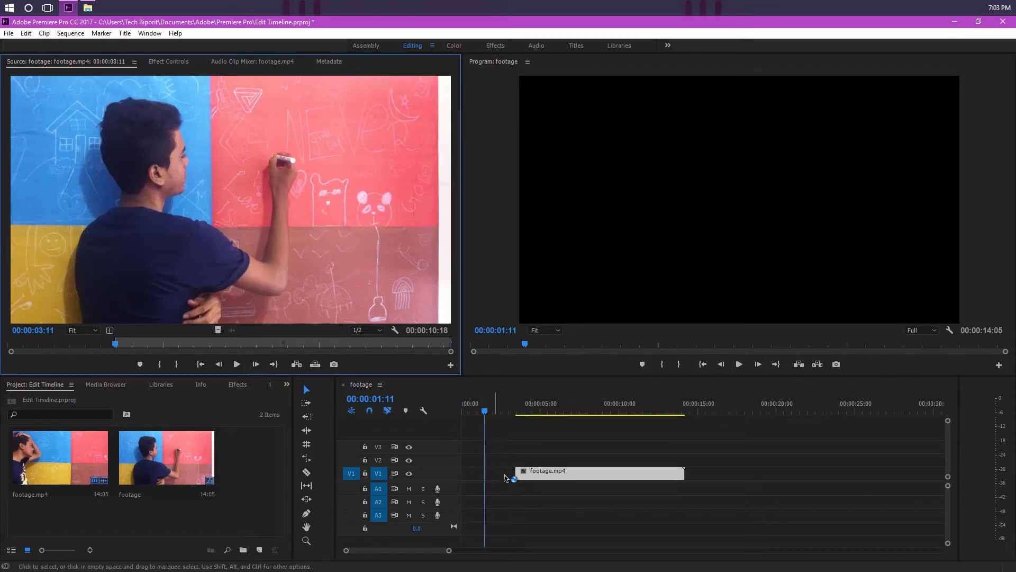
click(342, 346)
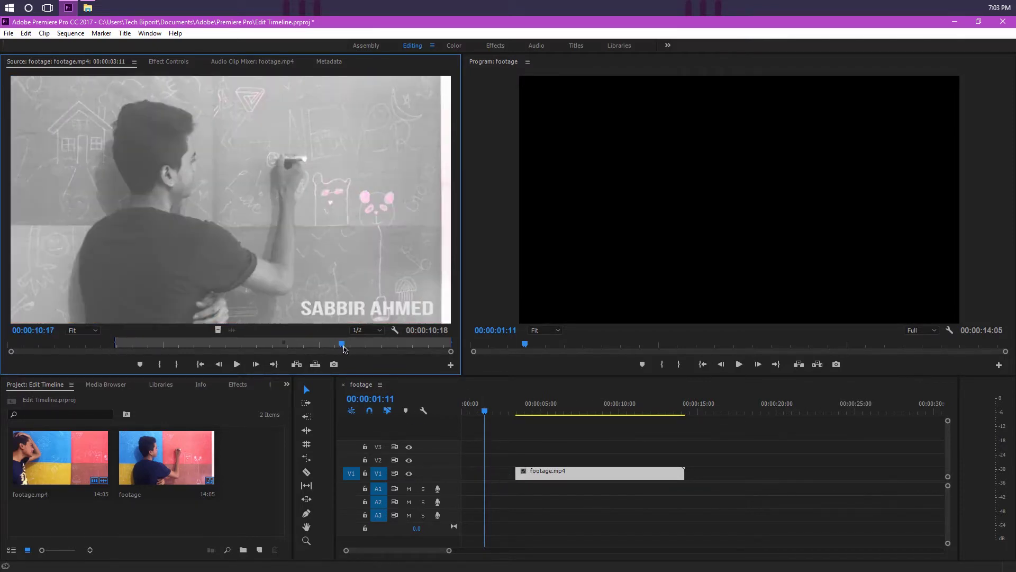
key(o)
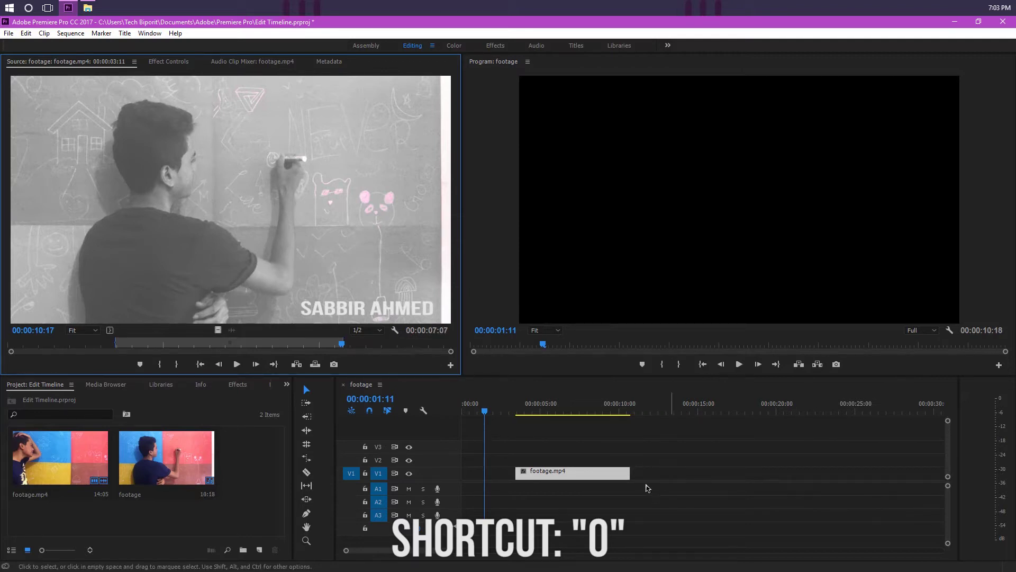
click(492, 475)
drag(218, 330, 490, 446)
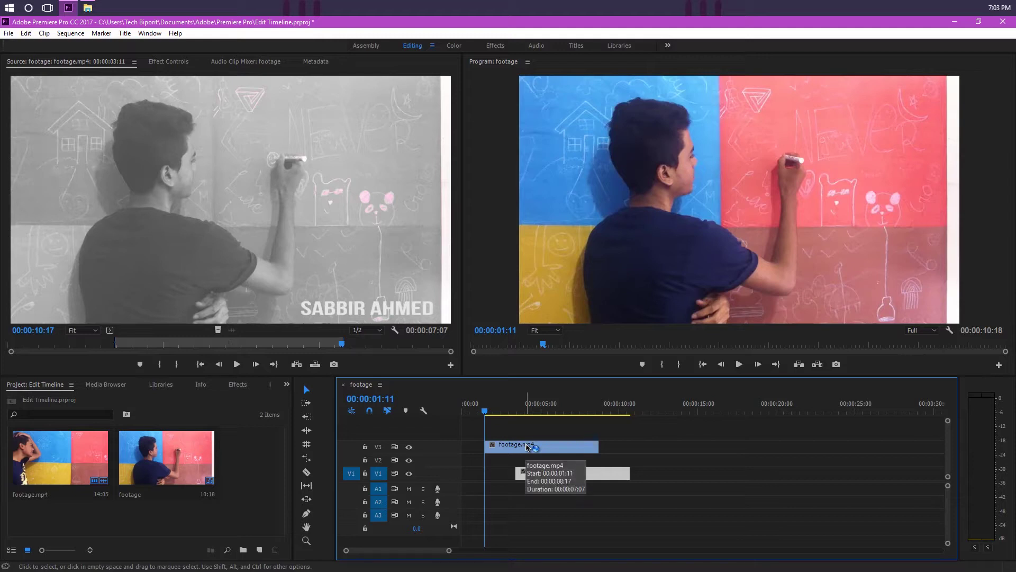
Step: Delete the V3 clip and razor-cut the V1 footage at 3:00 and 8:17
key(Delete)
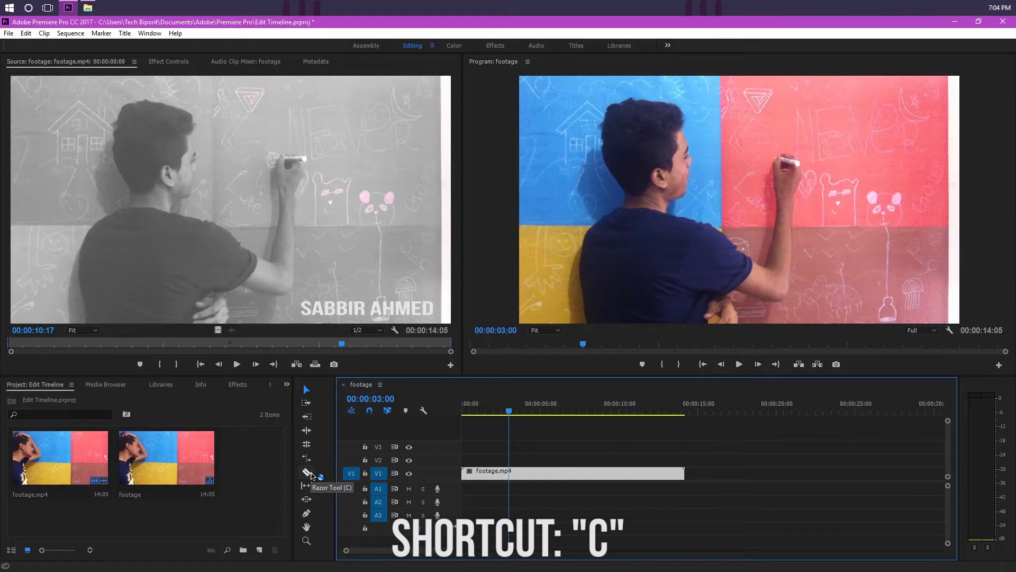
click(307, 472)
click(509, 473)
click(601, 473)
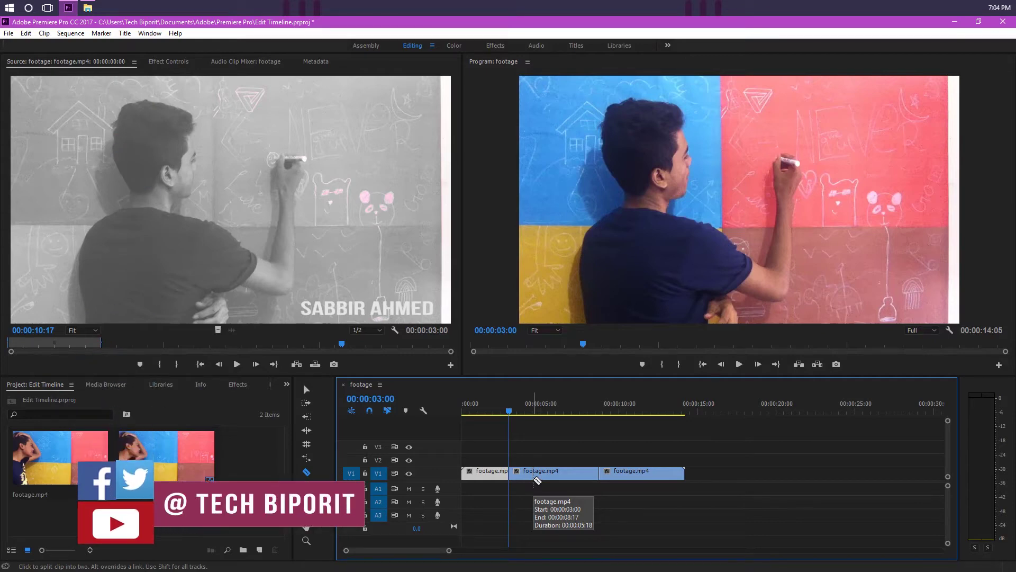
key(v)
mouse_move(561, 474)
mouse_down()
mouse_move(578, 434)
mouse_move(751, 444)
mouse_move(632, 432)
mouse_move(548, 465)
mouse_up()
key(Home)
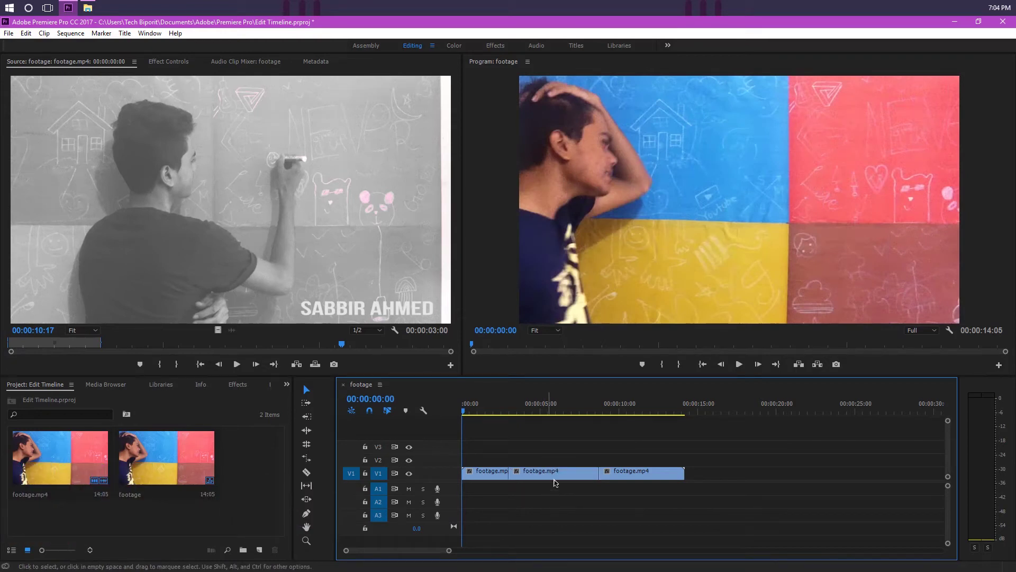
Step: Nudge the middle piece up and back down a track with Alt+Up/Down, then select the footage clip
click(557, 475)
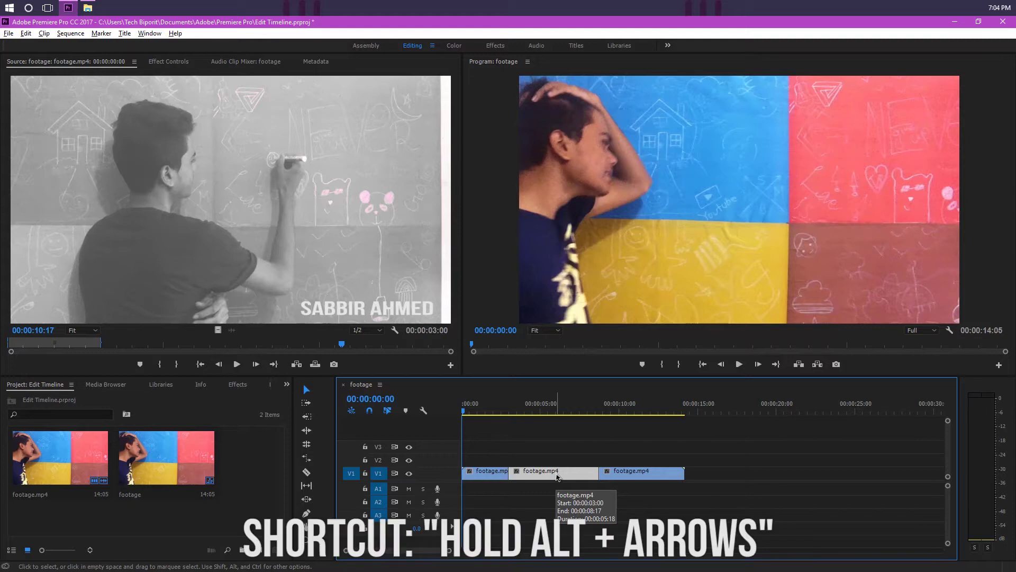
key(alt+Up)
key(alt+Up)
key(alt+Down)
key(alt+Down)
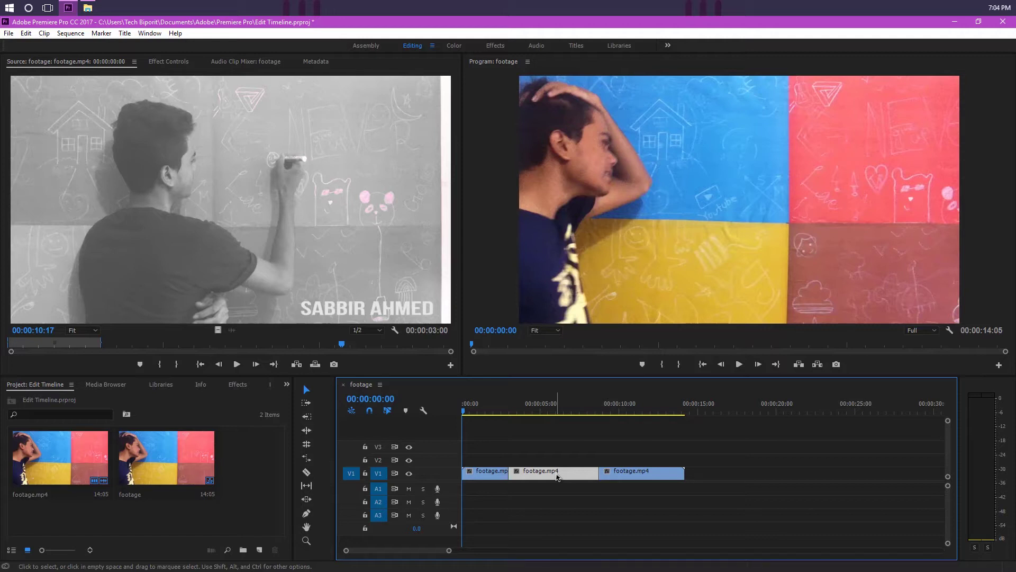
drag(518, 408, 572, 439)
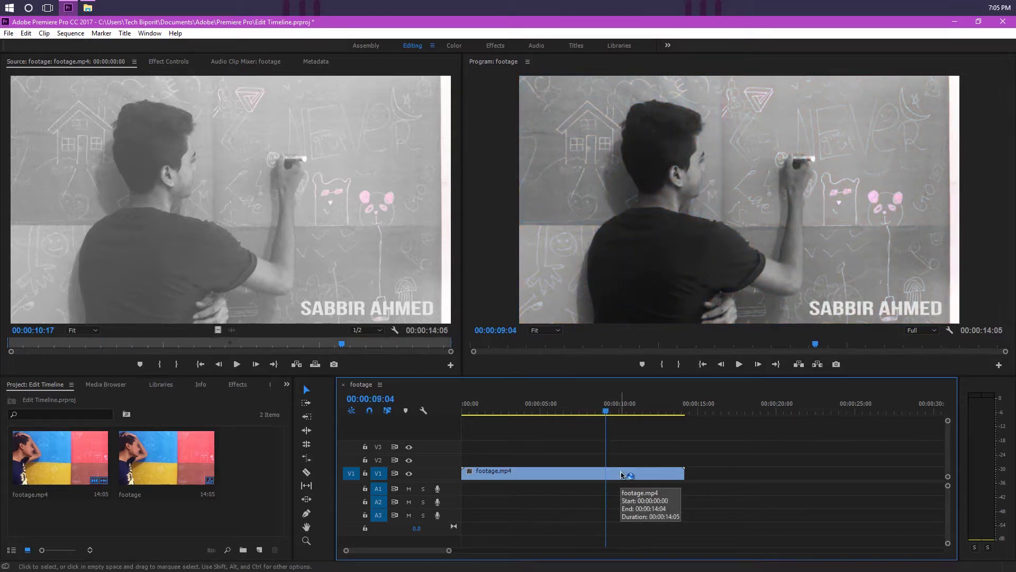
click(621, 475)
Step: Set footage.mp4's Speed/Duration to 00:00:24:05, slowing it to 58.69%
drag(606, 411, 523, 474)
right_click(522, 474)
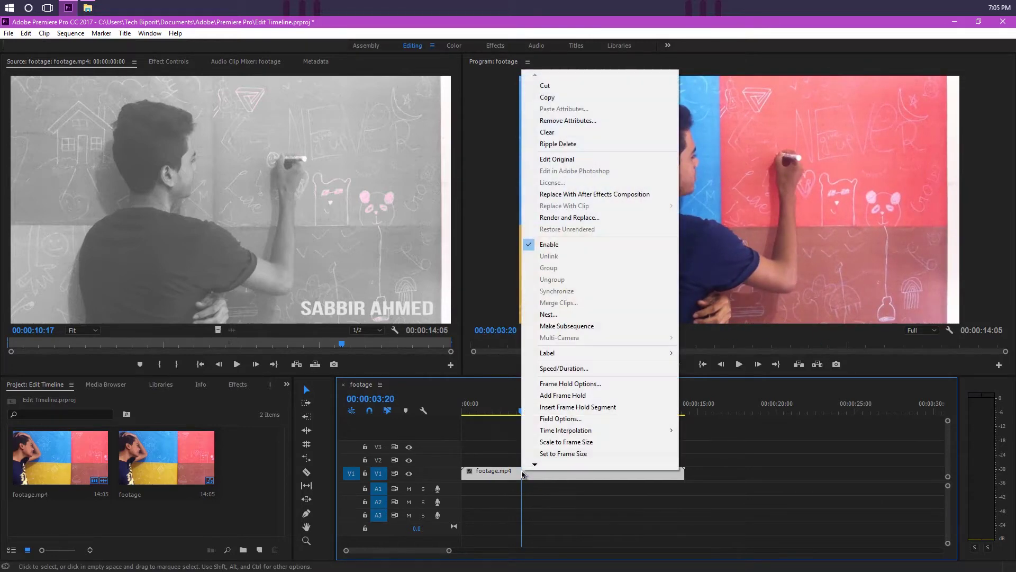
click(582, 368)
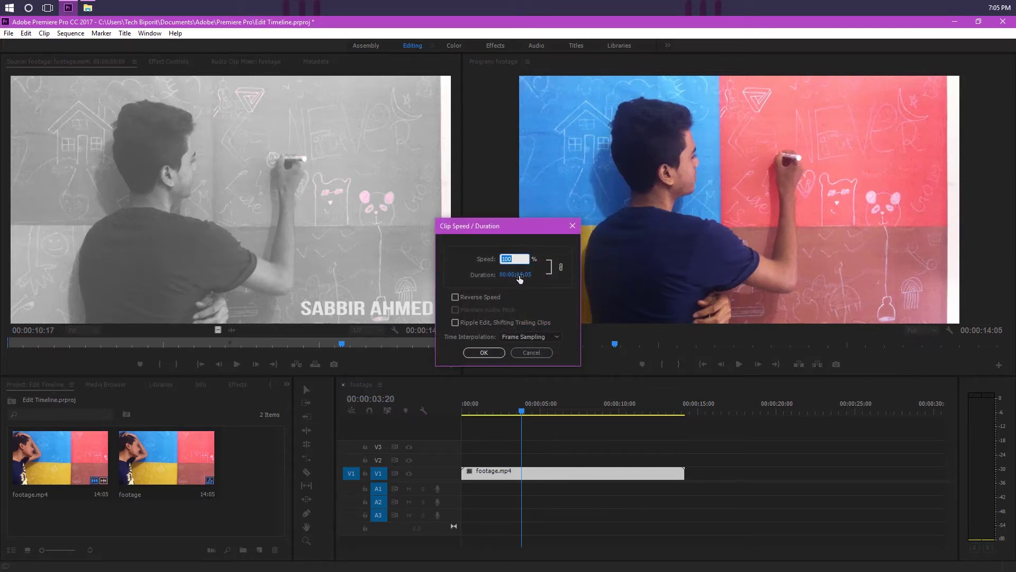
click(521, 275)
click(525, 275)
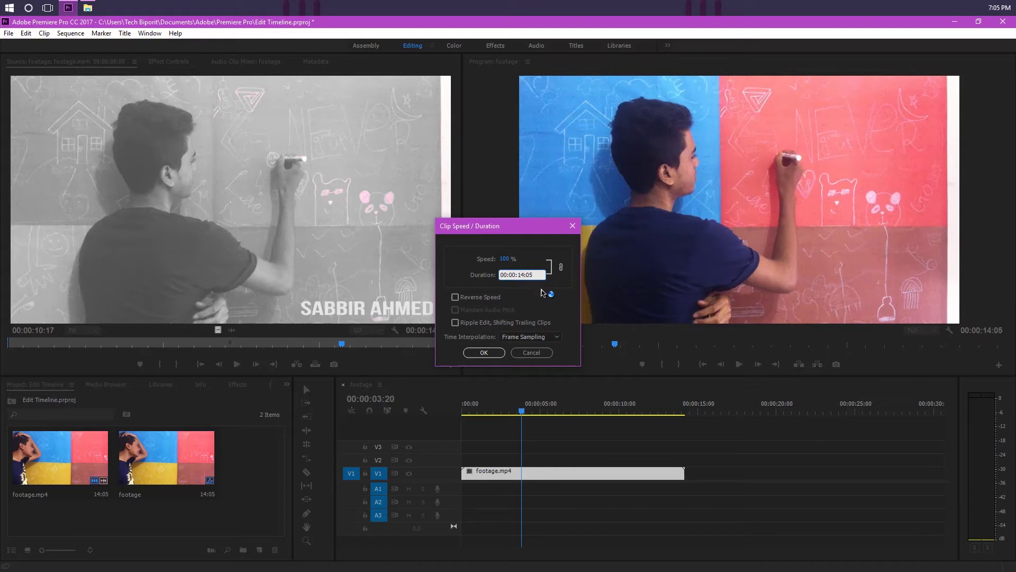
key(Return)
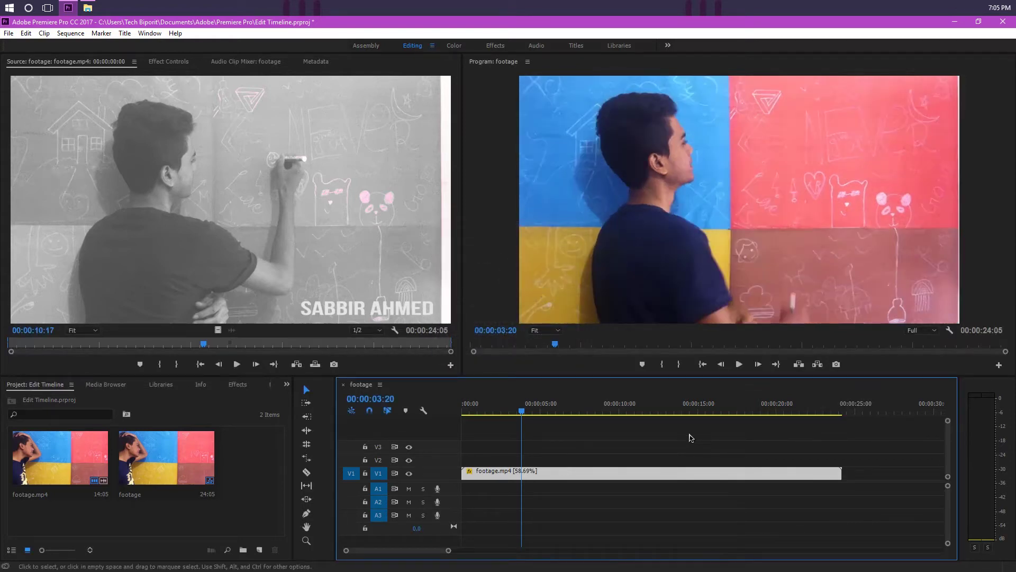
drag(611, 416, 638, 416)
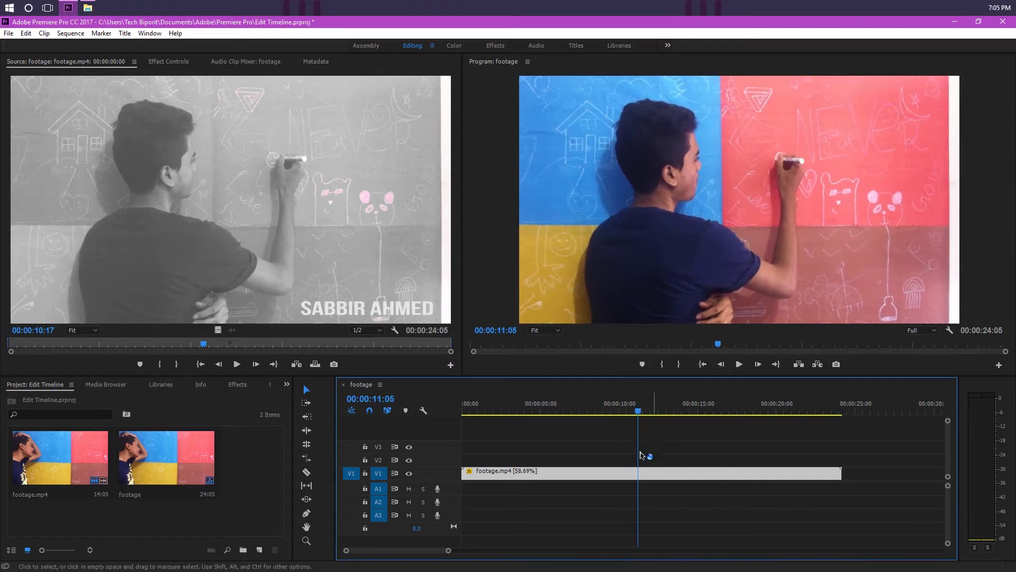
Step: Undo the speed change, then drag footage.mp4's end edge longer with the Rate Stretch Tool
drag(638, 414, 617, 442)
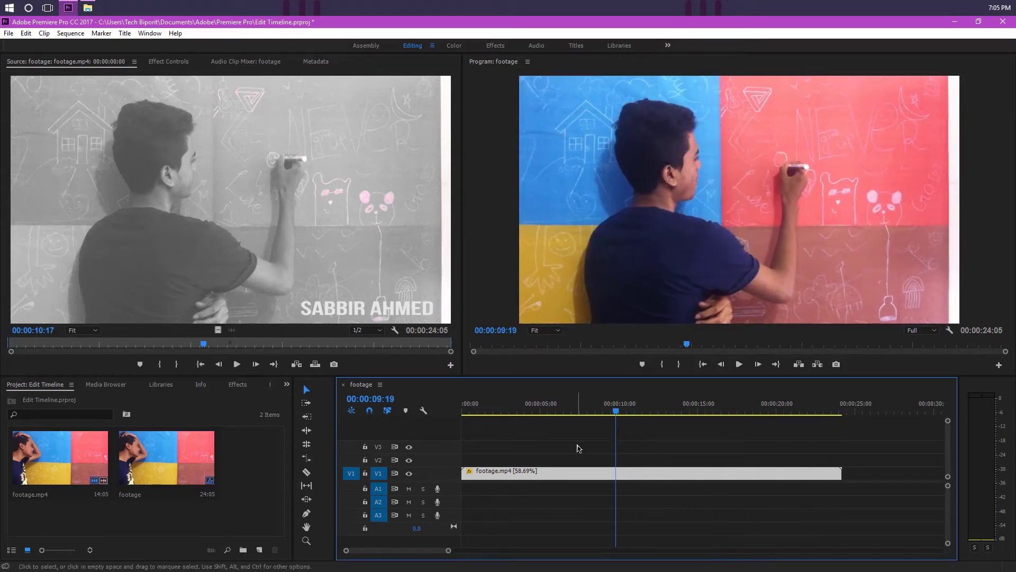
key(ctrl+z)
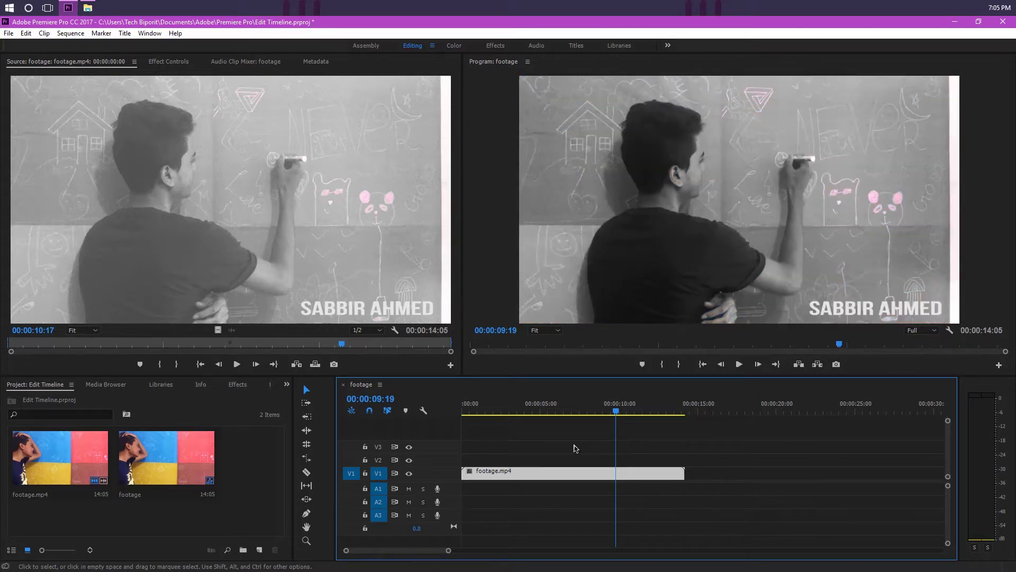
click(311, 463)
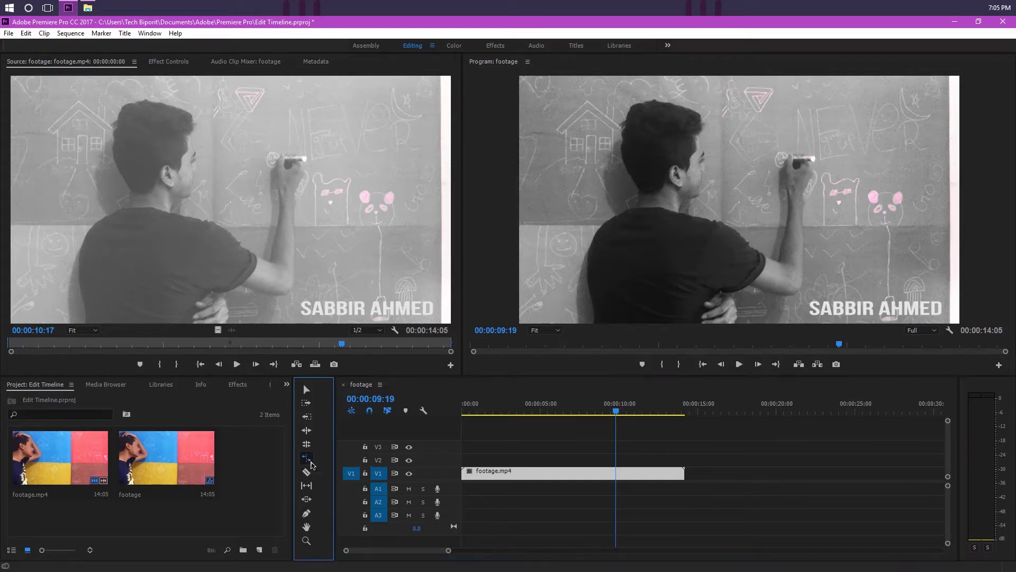
click(686, 473)
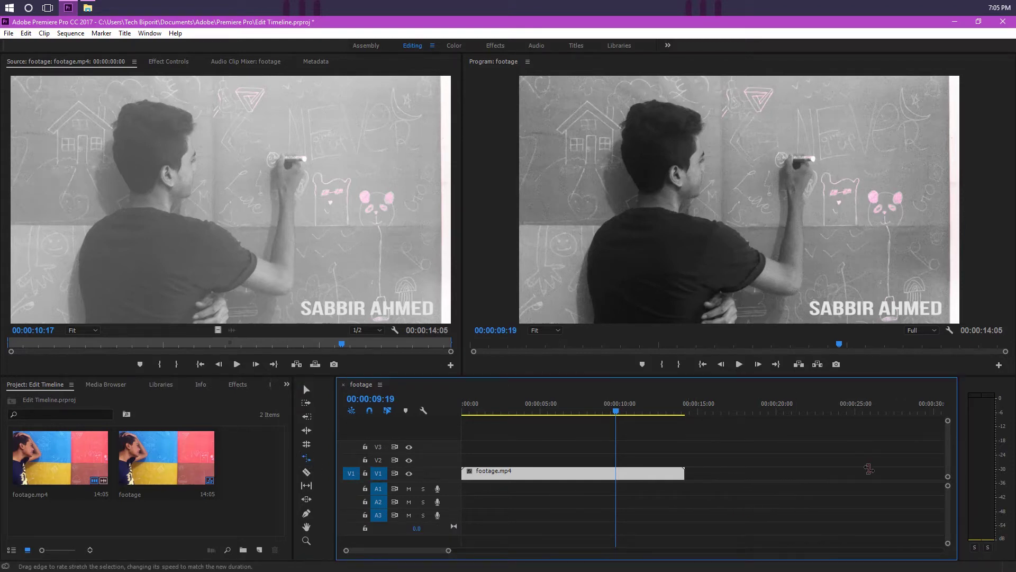
drag(683, 474, 866, 478)
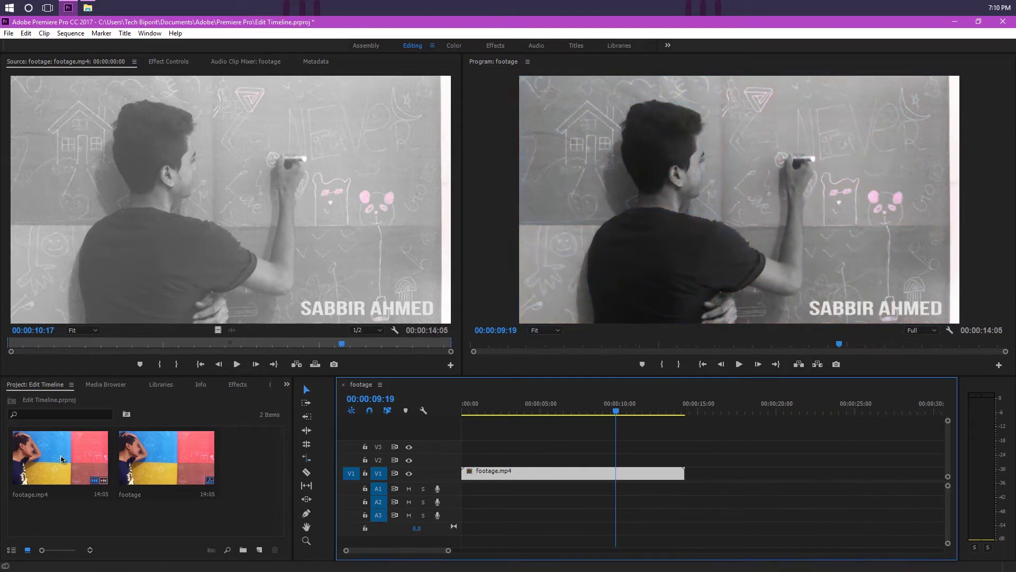
click(61, 458)
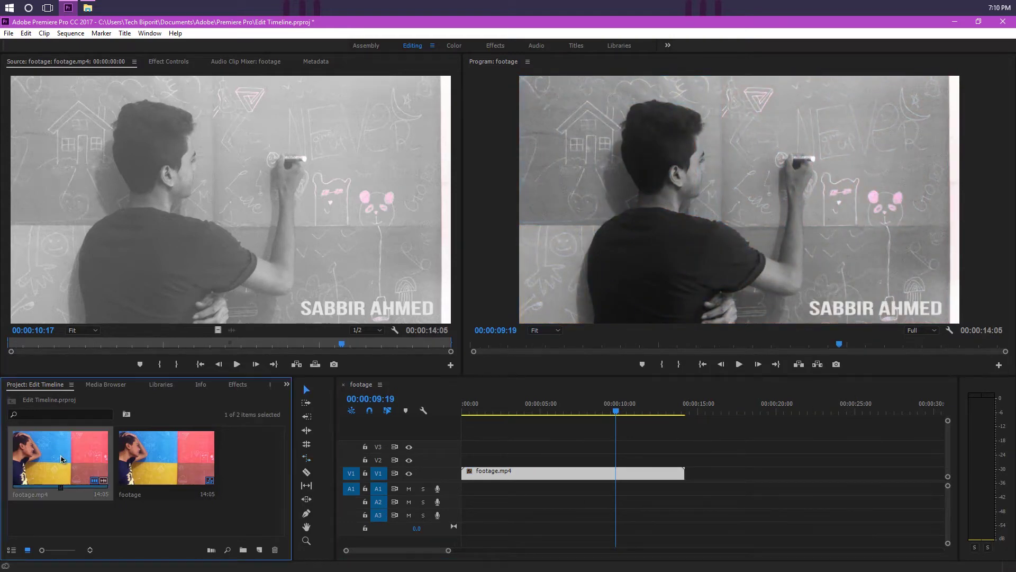
Step: Duplicate footage.mp4 twice in the Project panel
right_click(60, 459)
click(120, 113)
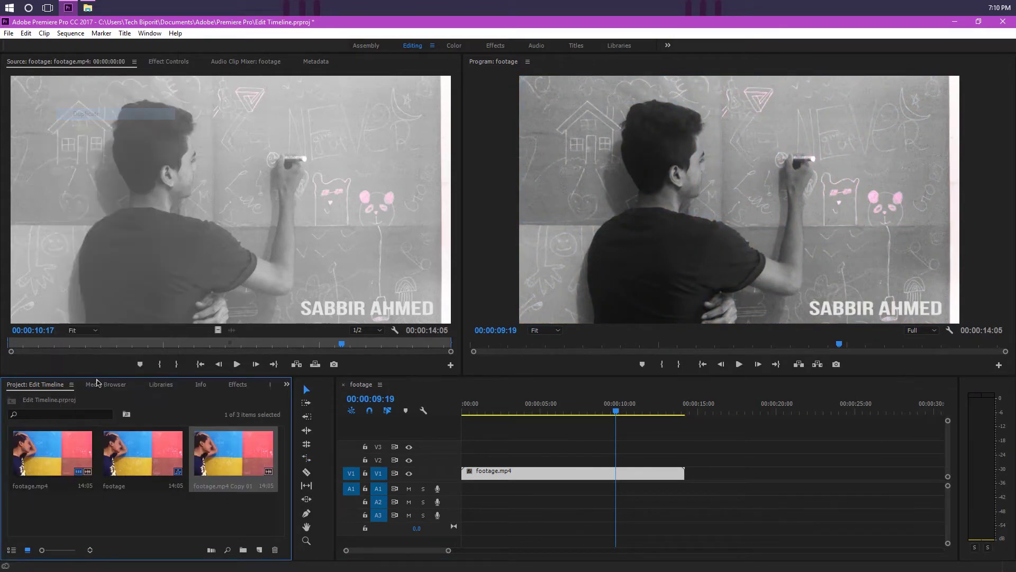
right_click(244, 466)
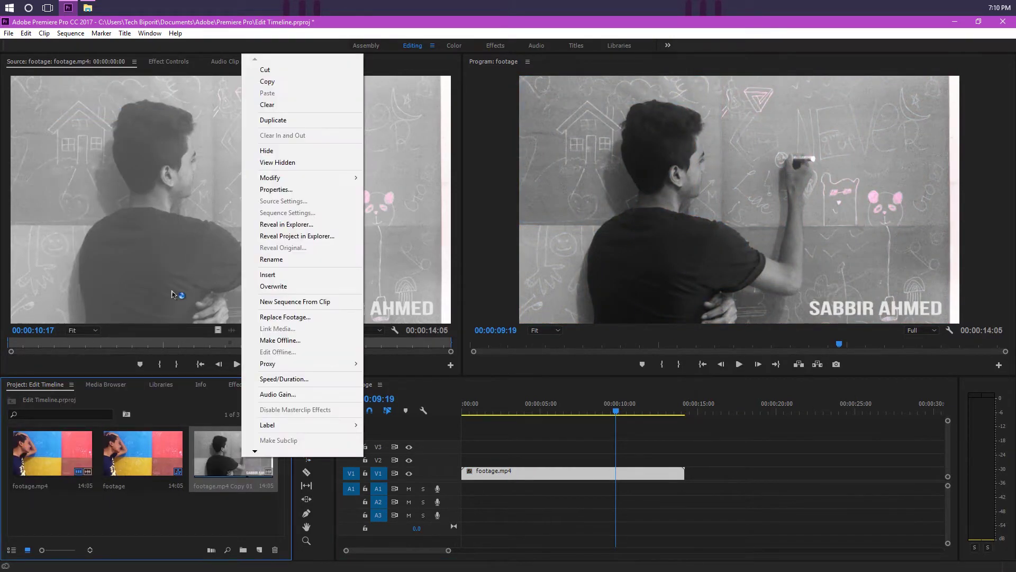
click(263, 120)
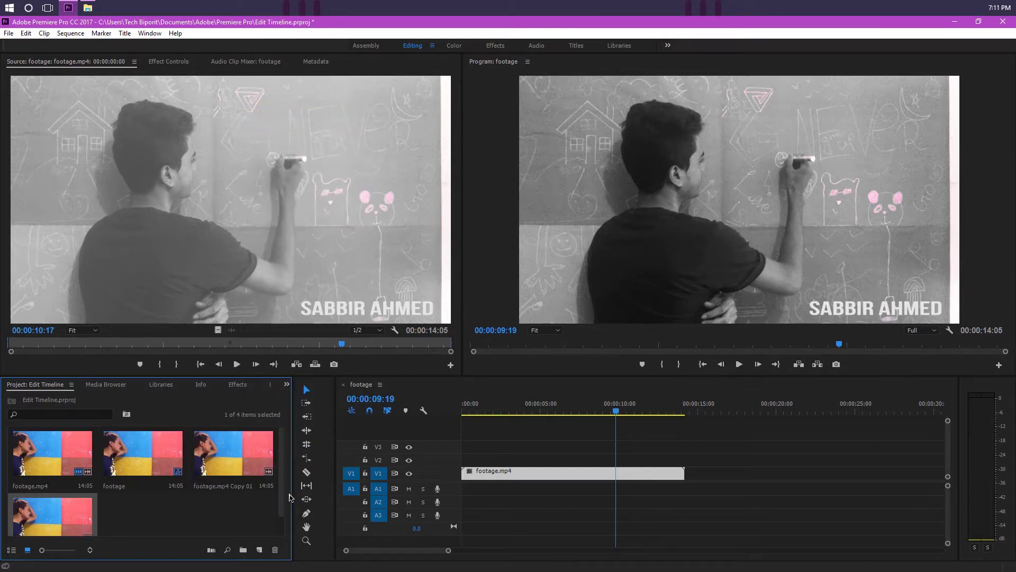
Step: Place three footage project items on V1 after the original, extending the sequence to 00:00:56:20
click(604, 449)
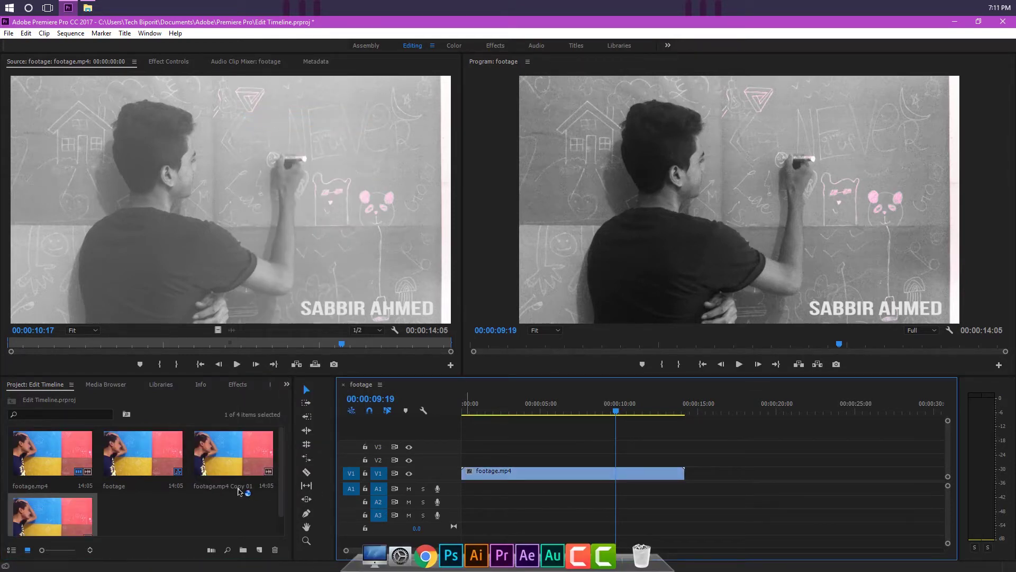
click(65, 498)
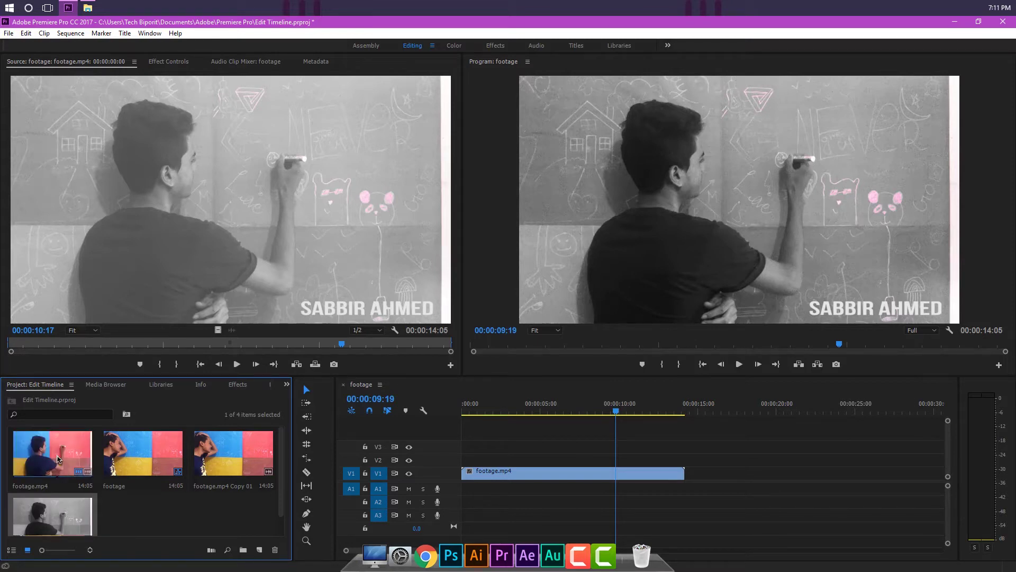
ctrl+click(58, 459)
ctrl+click(231, 457)
drag(225, 460, 728, 451)
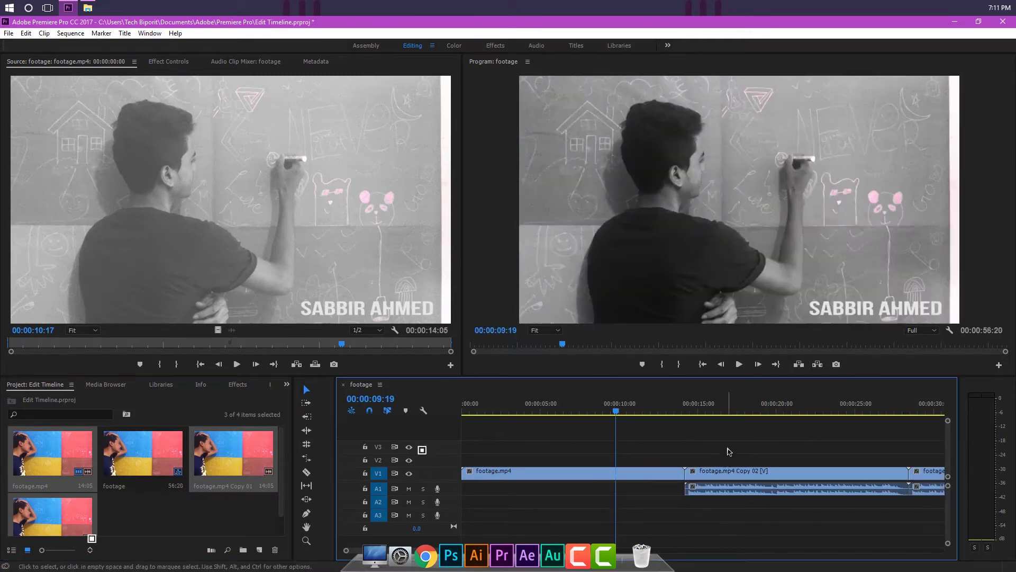
key(minus)
key(minus)
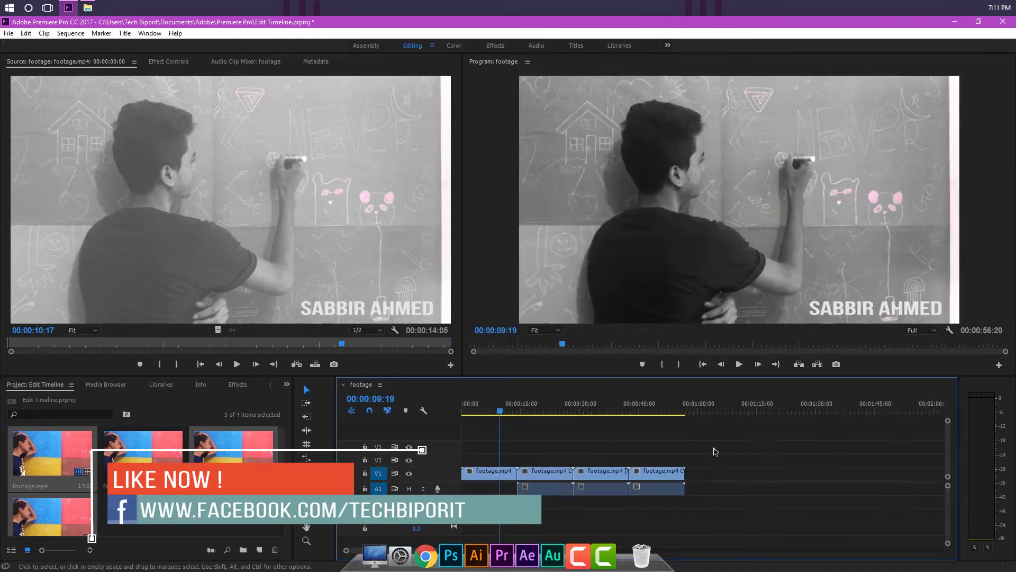
Step: Select the three added clips together with their audio on the timeline
click(518, 411)
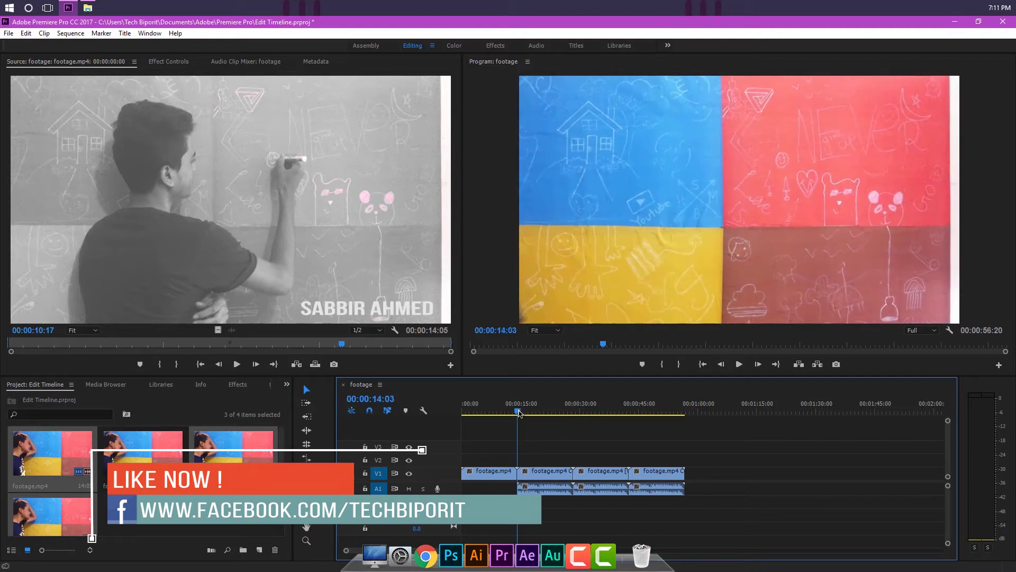
click(547, 473)
click(601, 471)
drag(688, 510, 518, 477)
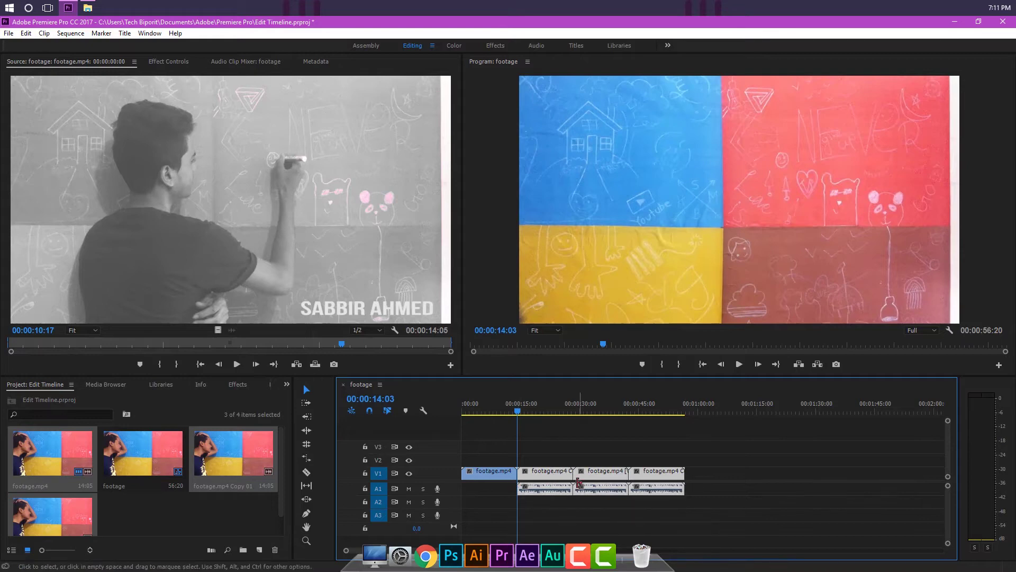
right_click(596, 473)
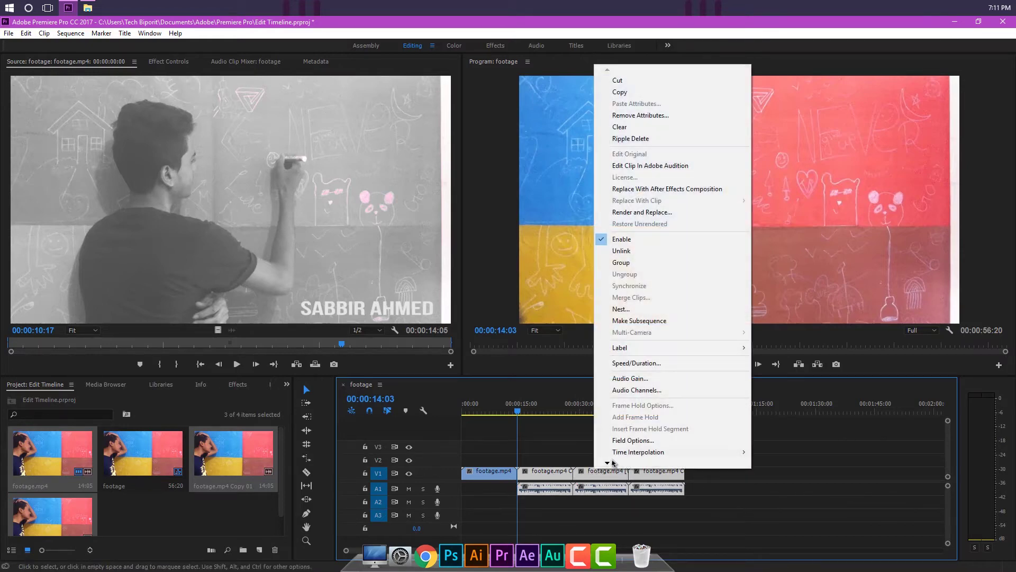
Step: Unlink the three added clips and delete their audio from A1
click(627, 253)
click(659, 492)
key(Delete)
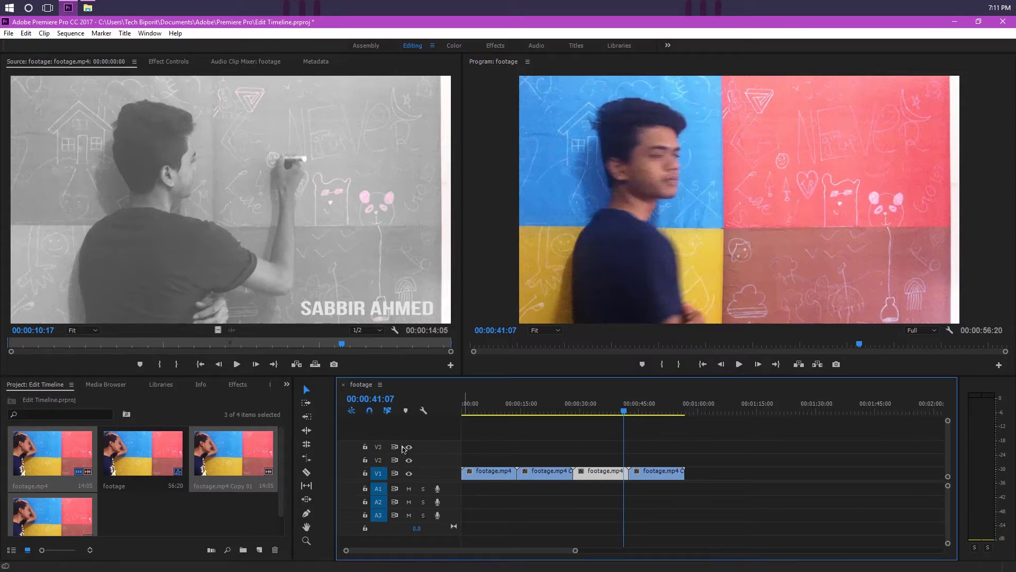
Step: Move the last V1 clip up to V5 and enlarge the V1 track height
drag(646, 473, 450, 438)
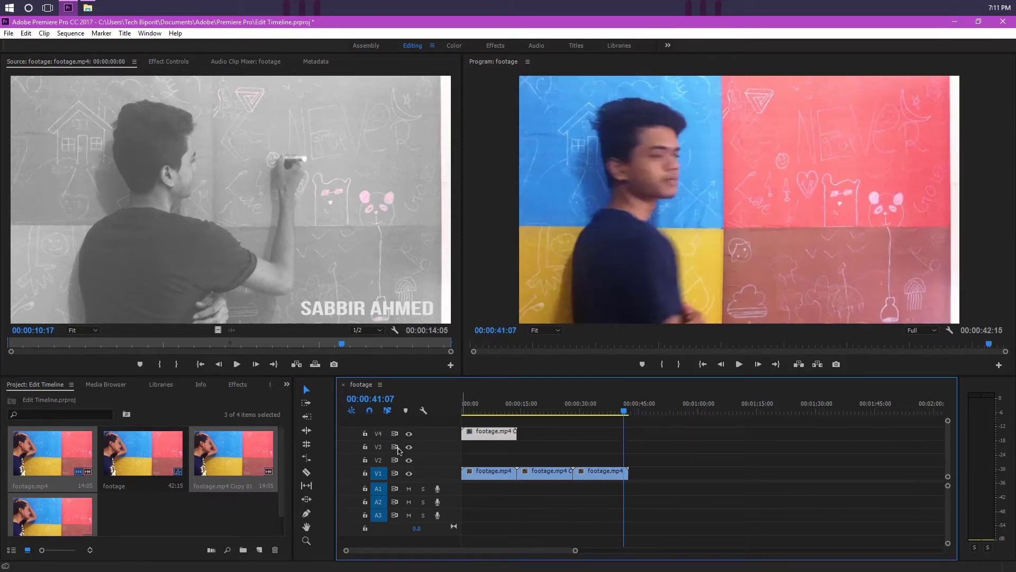
drag(489, 437, 490, 421)
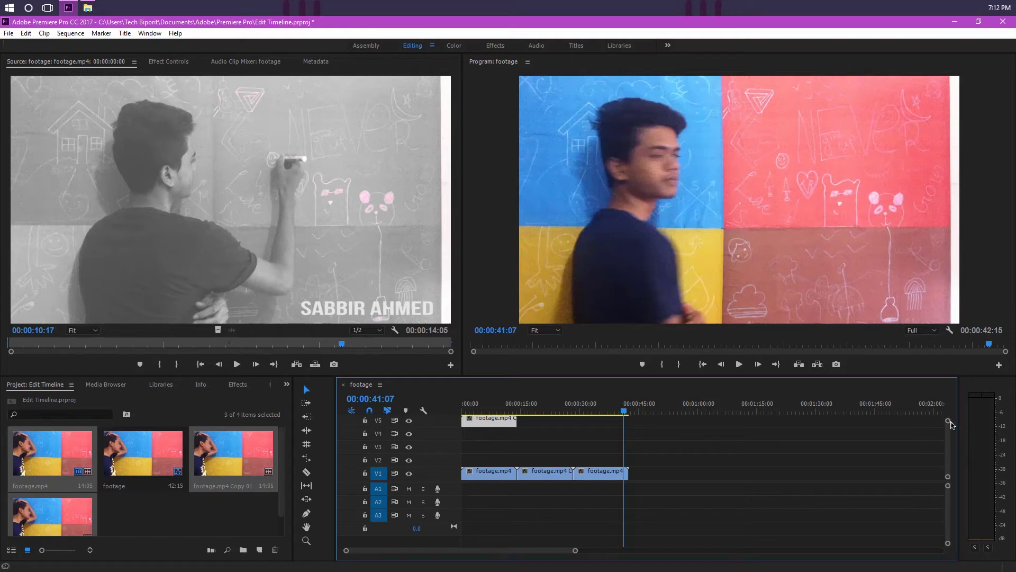
drag(949, 424, 949, 394)
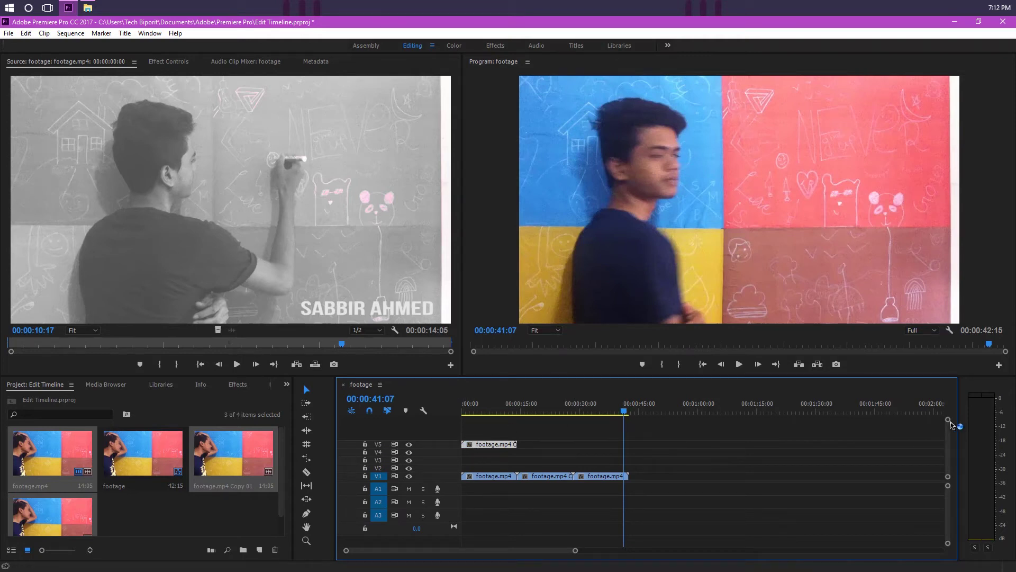
drag(950, 423, 948, 435)
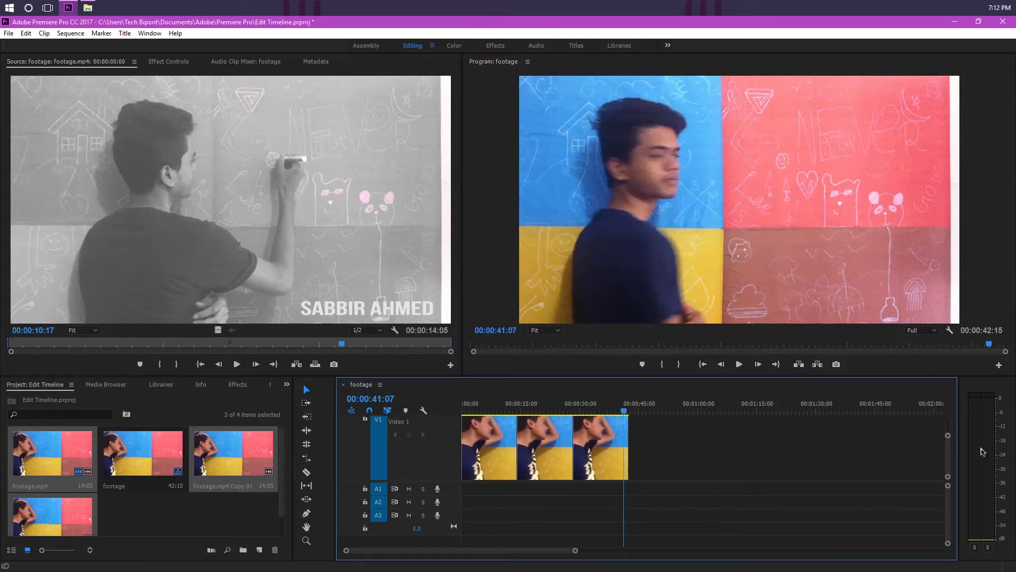
Step: Shrink the video tracks back to compact height and pan to show V1 through V5
shift+scroll(438, 450, down, 5)
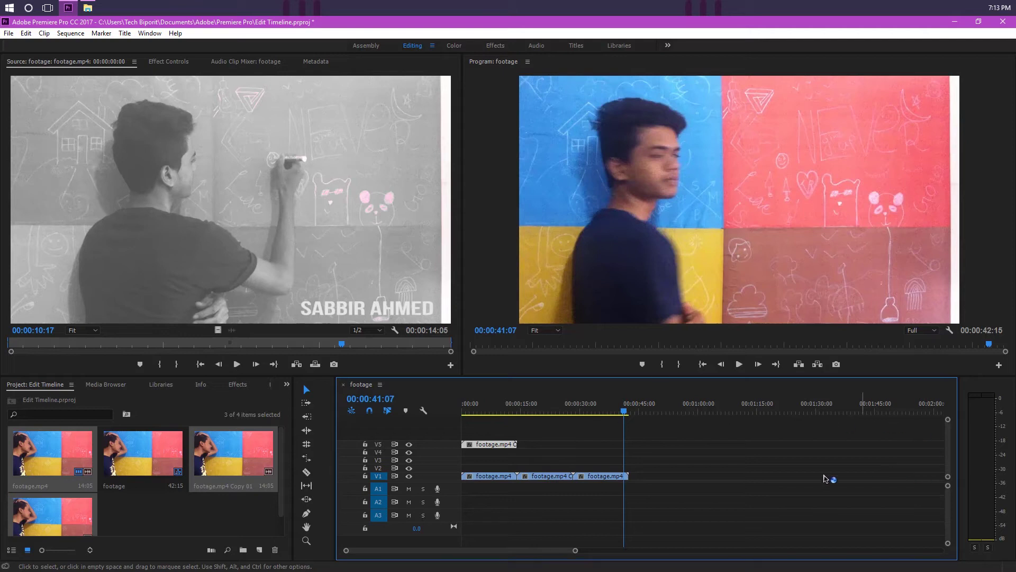
scroll(504, 472, down, 5)
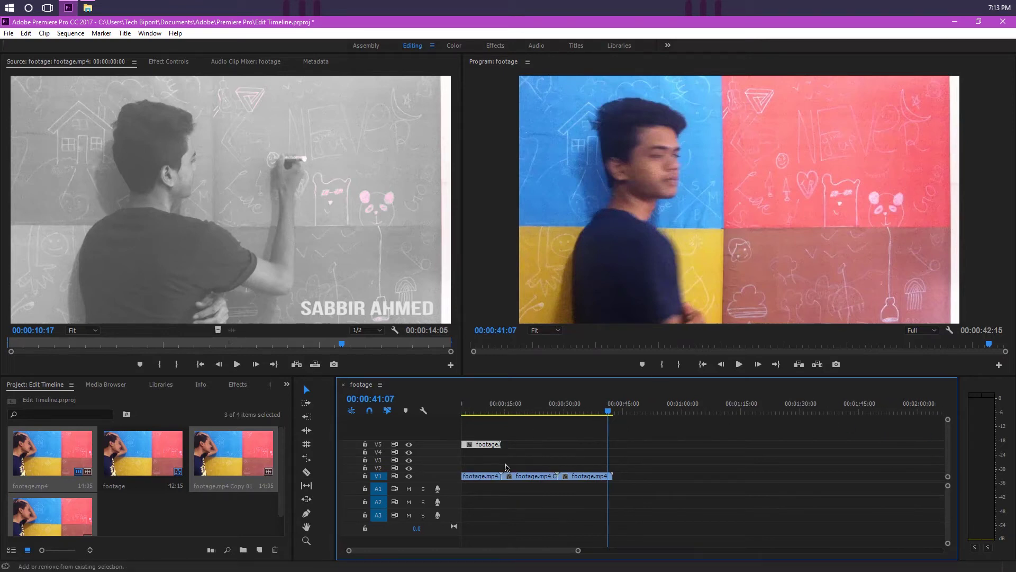
scroll(505, 468, up, 2)
scroll(500, 467, up, 3)
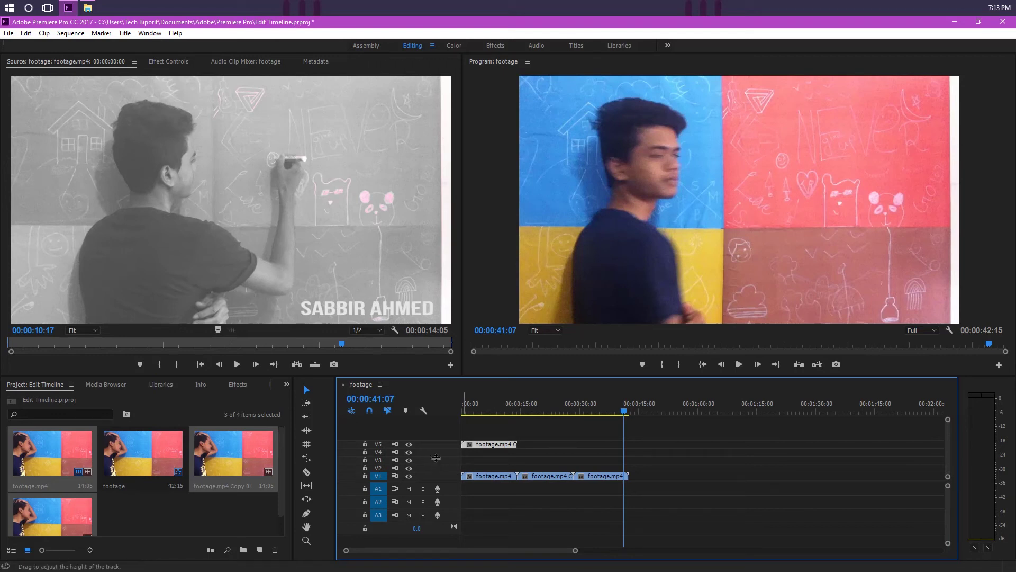
scroll(426, 471, up, 5)
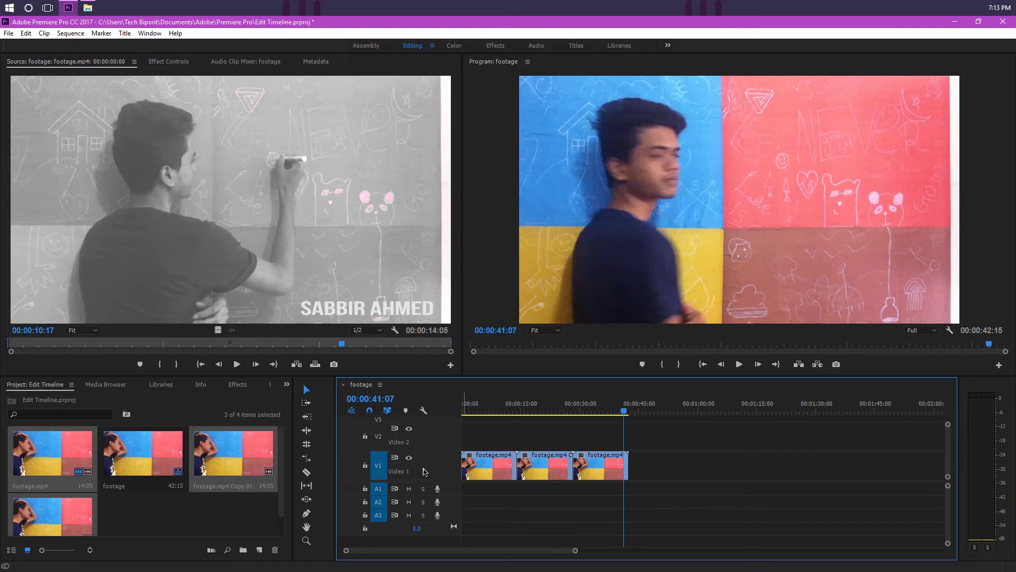
scroll(427, 471, down, 5)
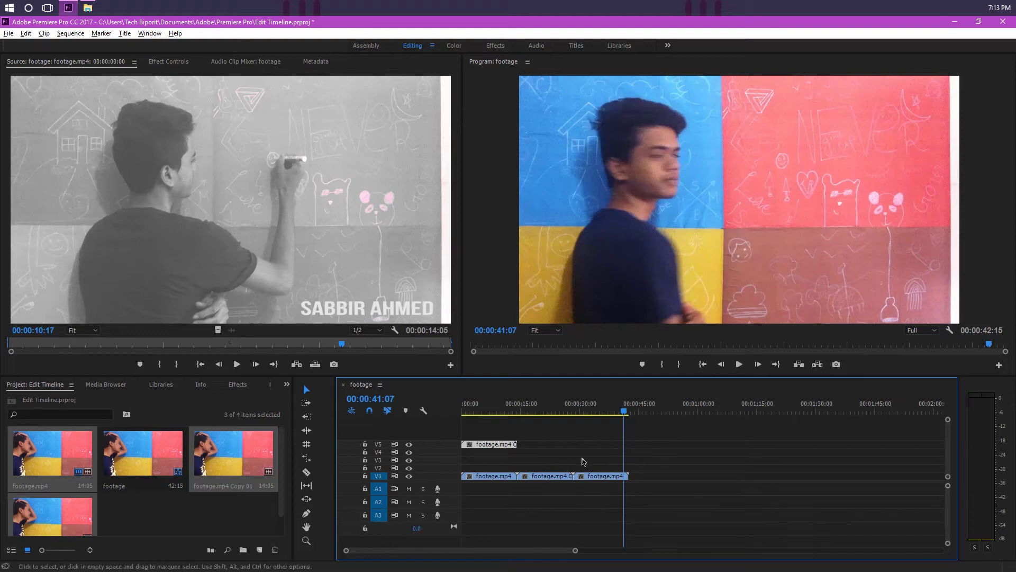
Step: Zoom the timeline in and back out to inspect the clips on the tracks
scroll(586, 455, down, 2)
scroll(586, 455, up, 2)
key(equal)
key(equal)
key(equal)
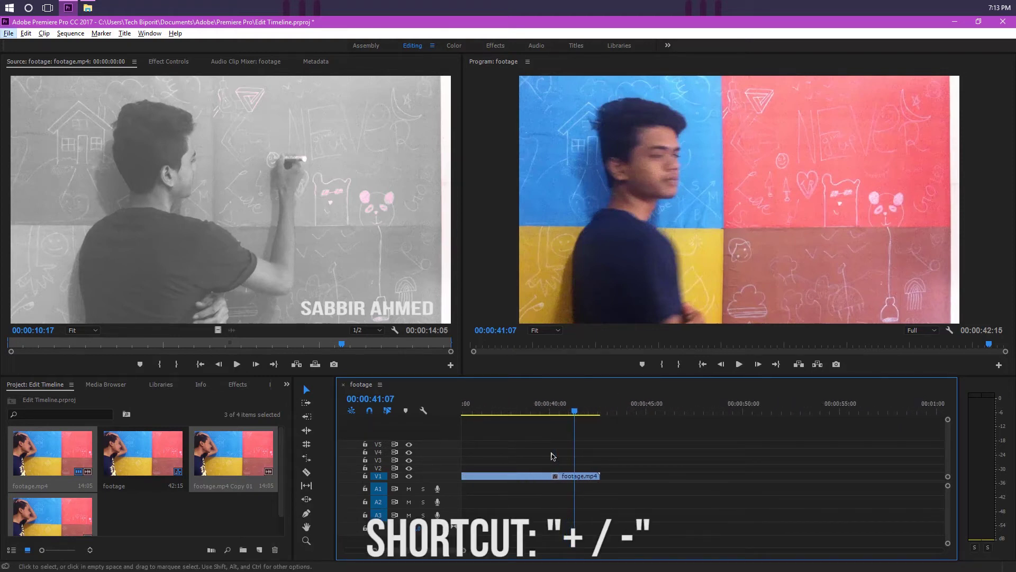
key(minus)
key(minus)
key(minus)
key(minus)
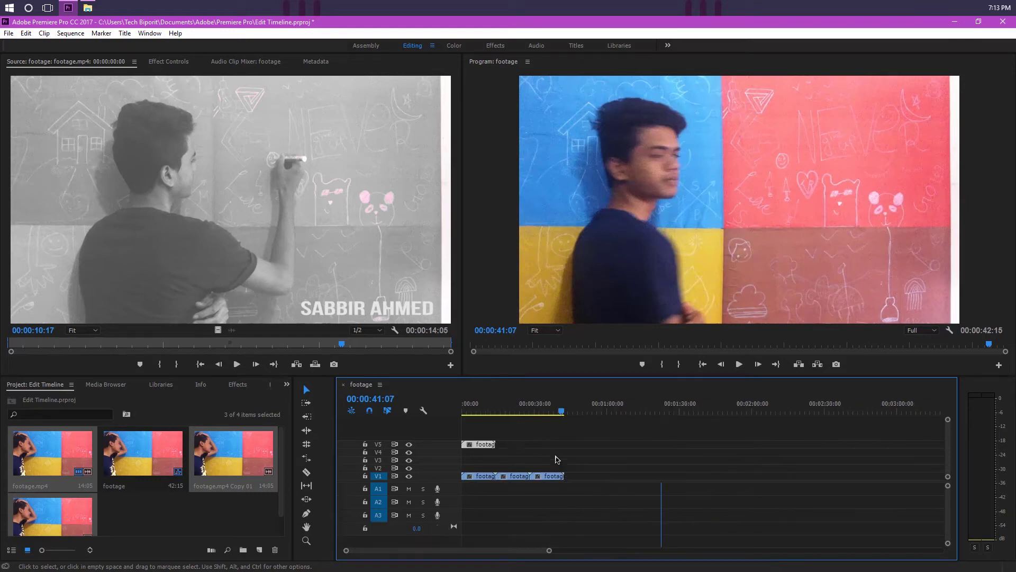
drag(651, 551, 599, 554)
Step: Fit the whole sequence in the timeline view and select the original footage.mp4 clip
mouse_move(467, 555)
mouse_down()
mouse_move(442, 555)
mouse_move(466, 553)
mouse_move(455, 554)
mouse_up()
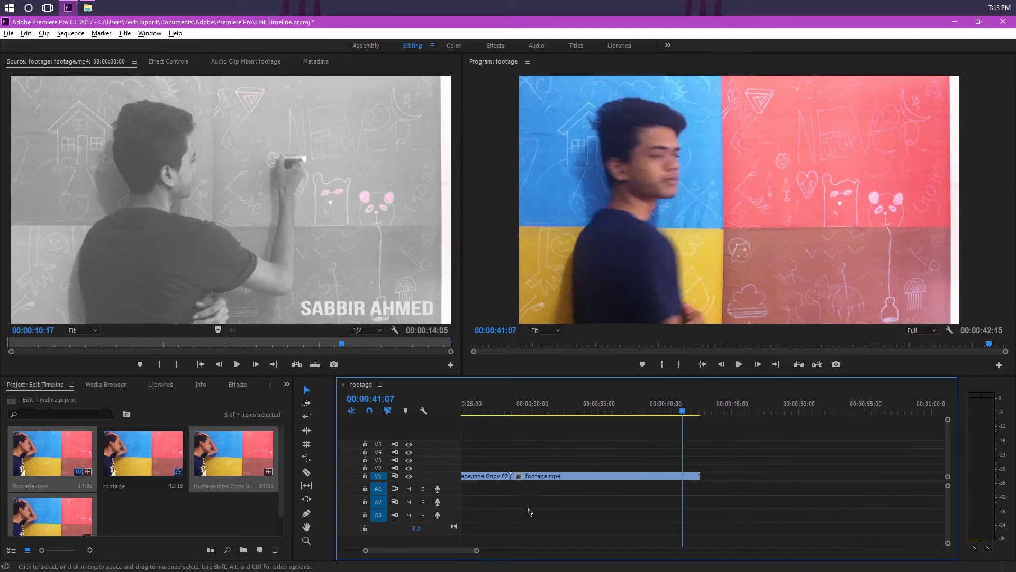
key(backslash)
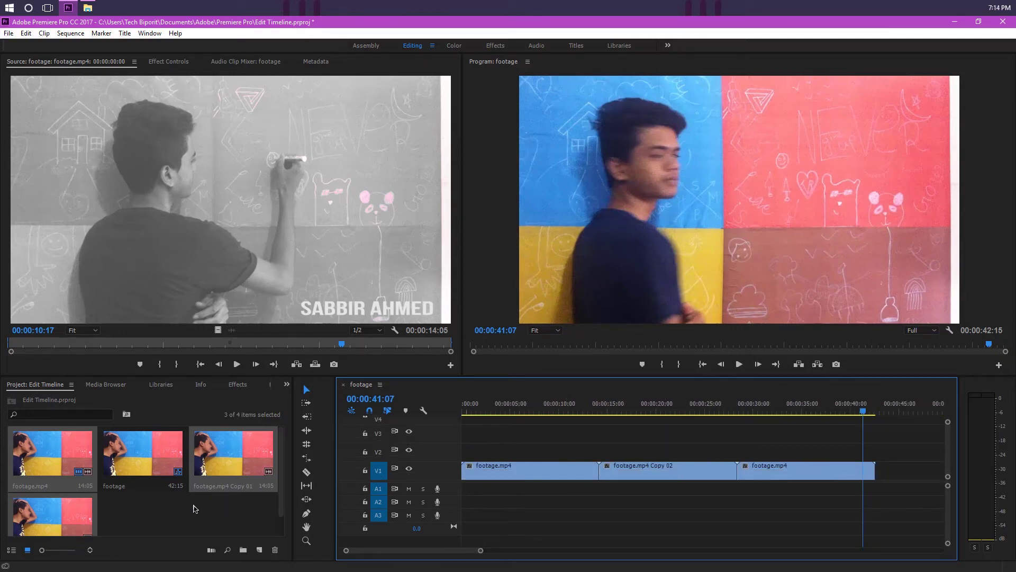
click(41, 460)
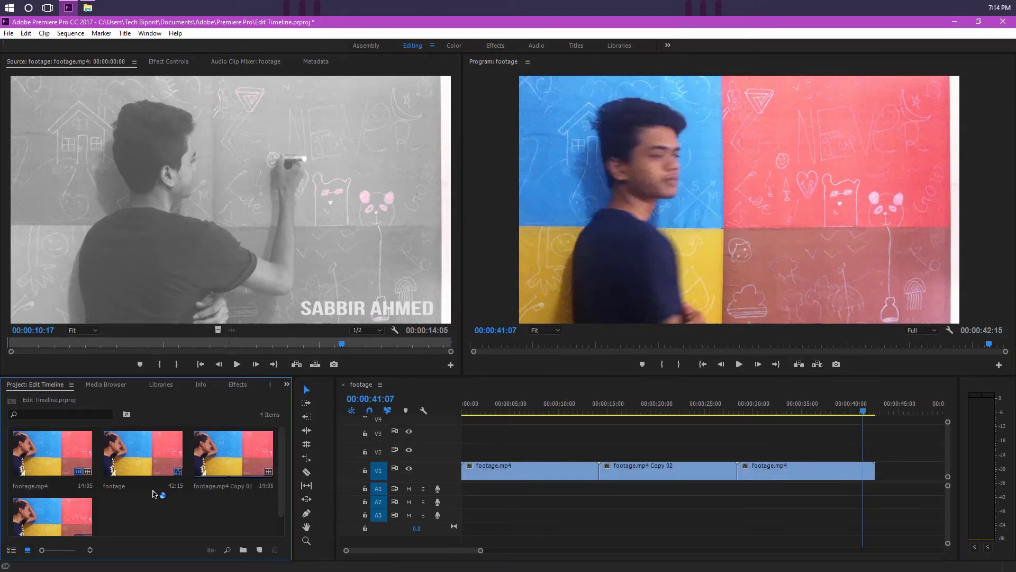
Step: Load footage.mp4 in the Source monitor and place only its audio on A1 at the sequence start
double_click(40, 460)
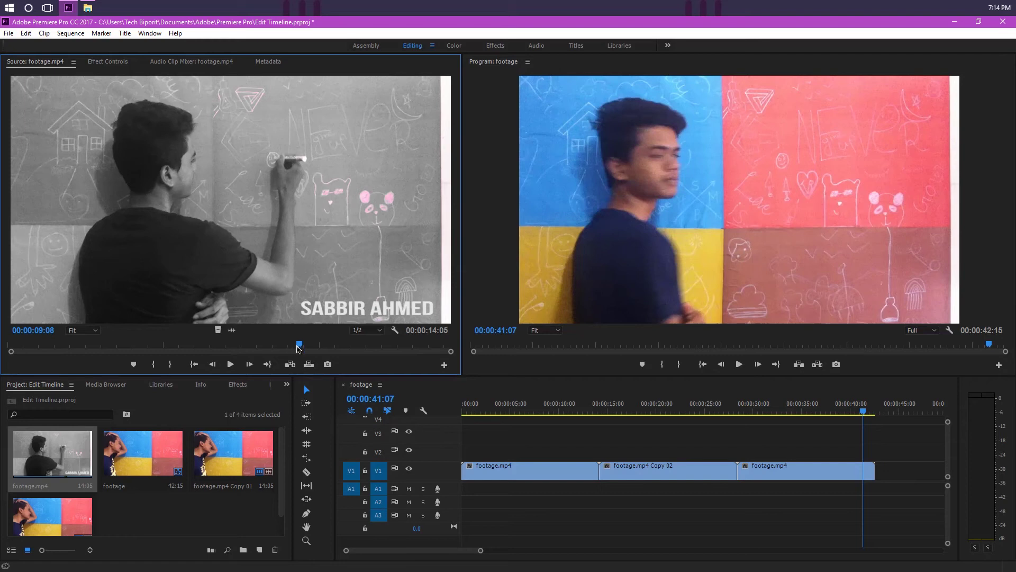
drag(299, 347, 167, 338)
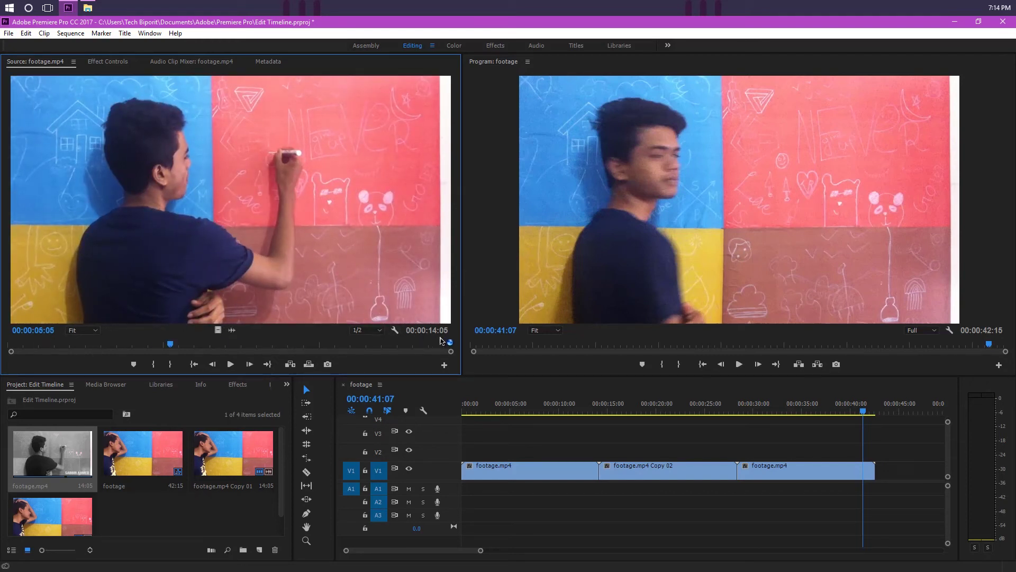
drag(241, 336, 464, 498)
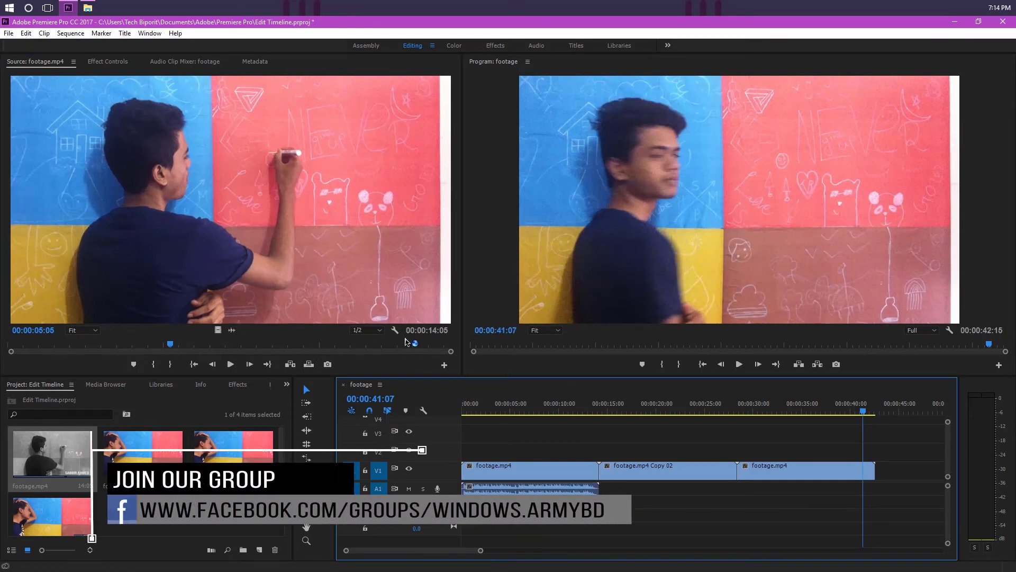
click(180, 348)
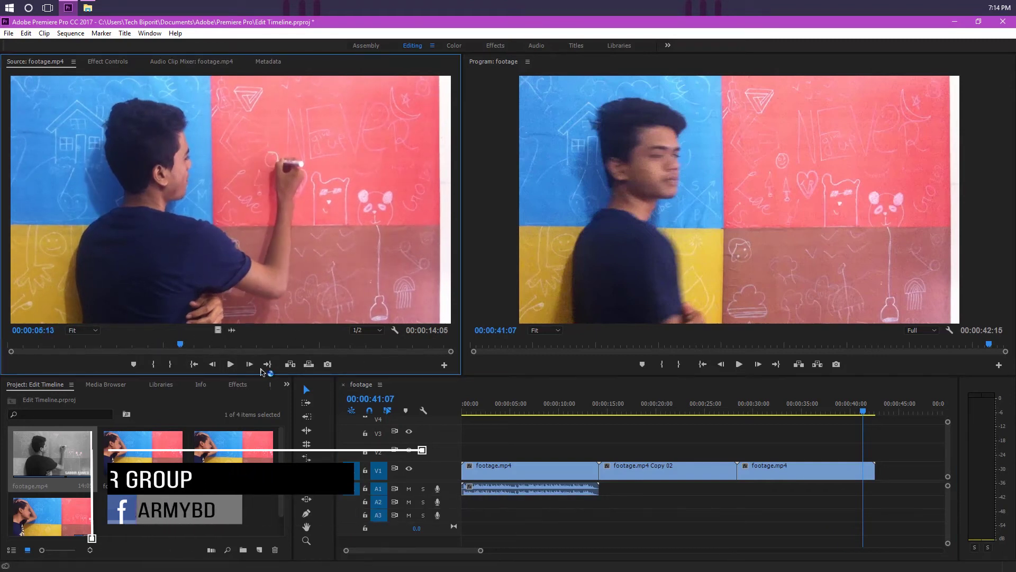
click(551, 489)
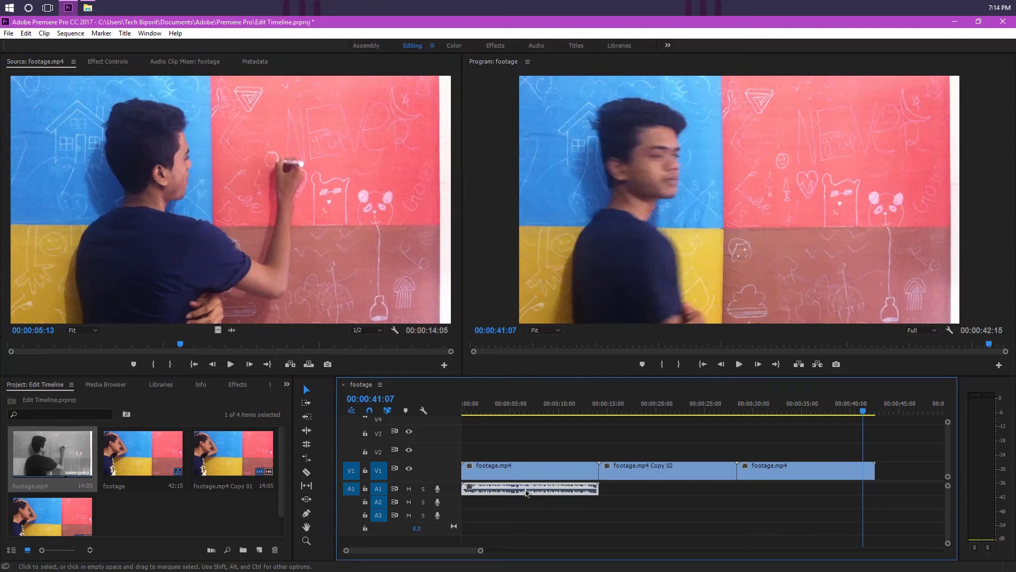
Step: Rate-stretch the A1 audio clip longer so it runs to about 23 seconds
click(310, 461)
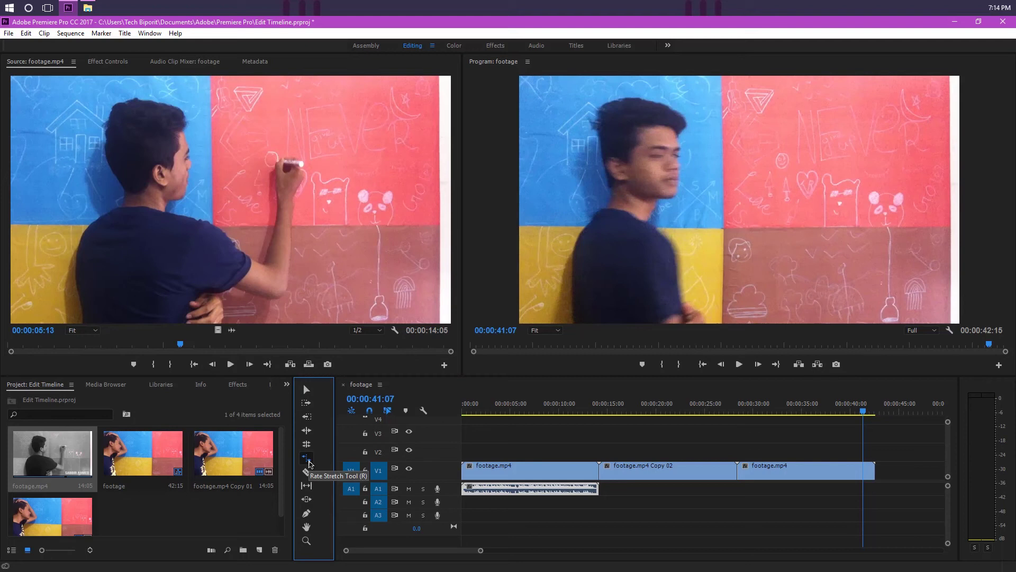
drag(598, 488, 687, 489)
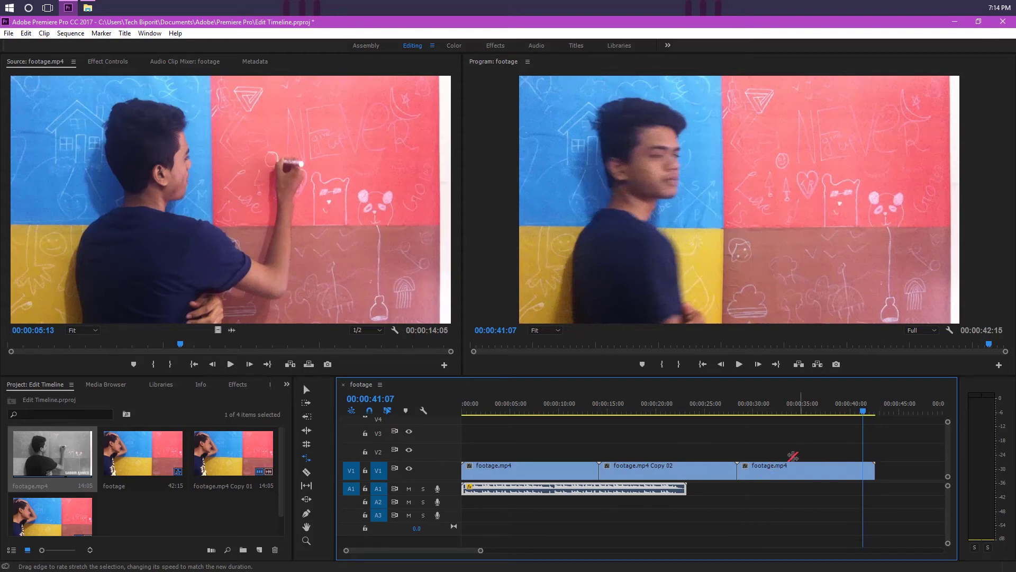
key(c)
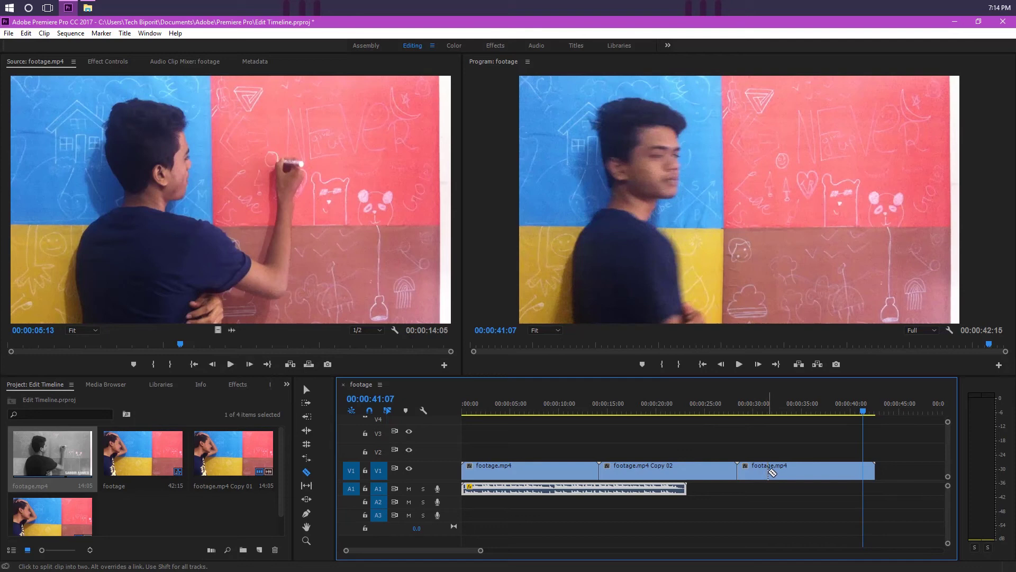
key(v)
Step: Delete the third V1 clip and rate-stretch Copy 02 shorter to end with the audio
click(792, 472)
key(Delete)
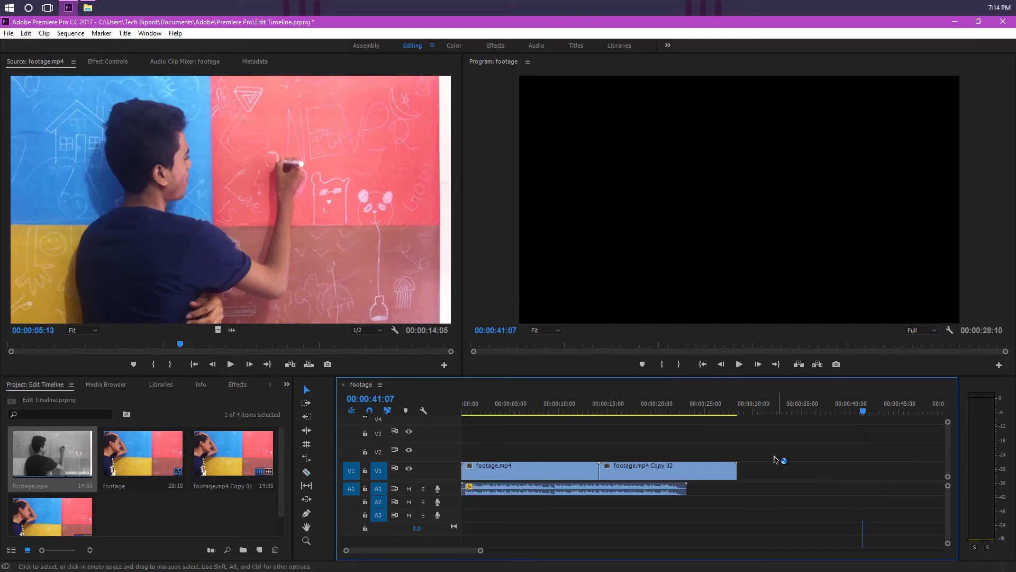
key(r)
drag(735, 472, 688, 479)
click(652, 405)
Step: Apply the default cross dissolve at Copy 02's end and preview the fade
key(v)
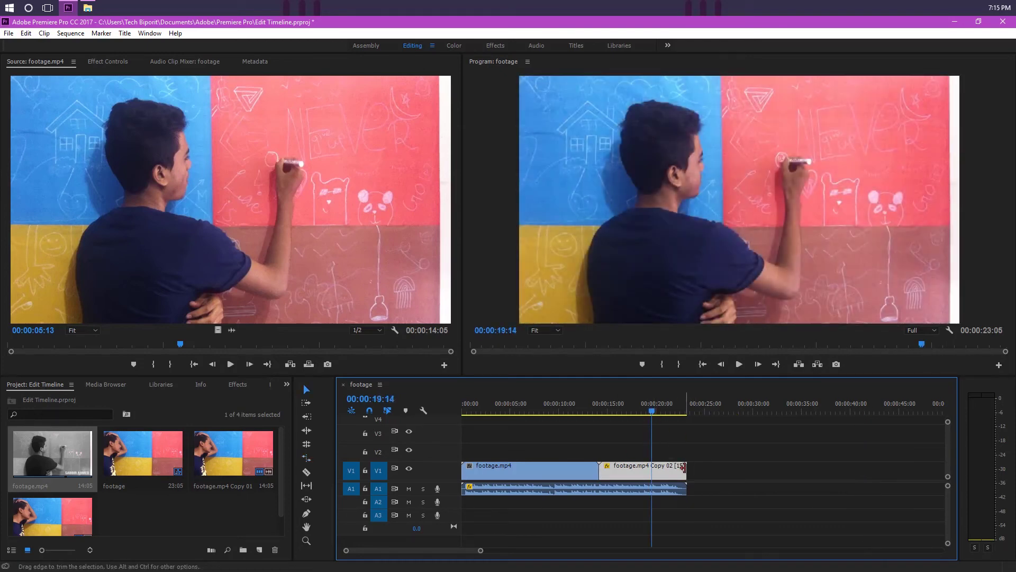
right_click(683, 467)
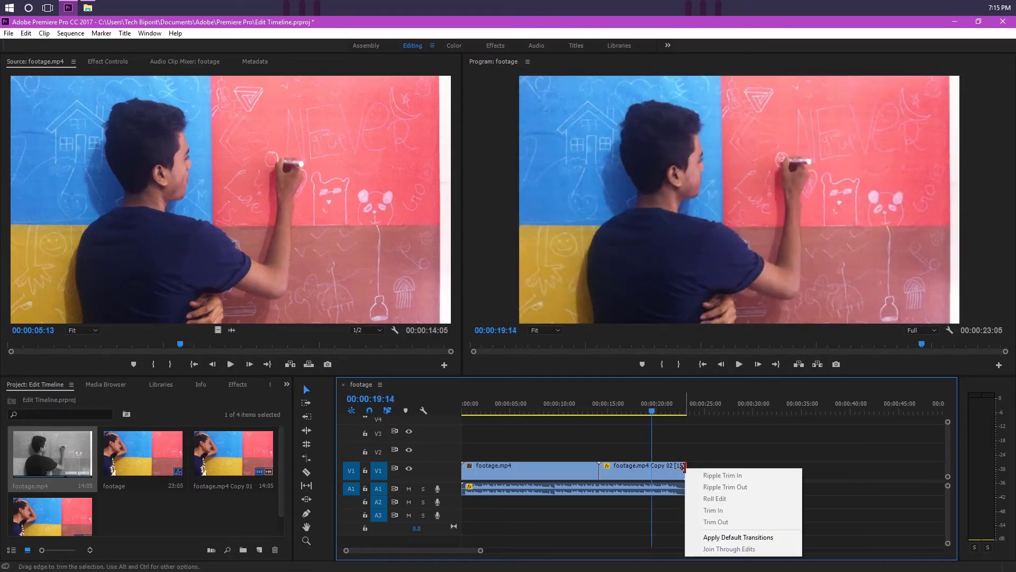
click(735, 538)
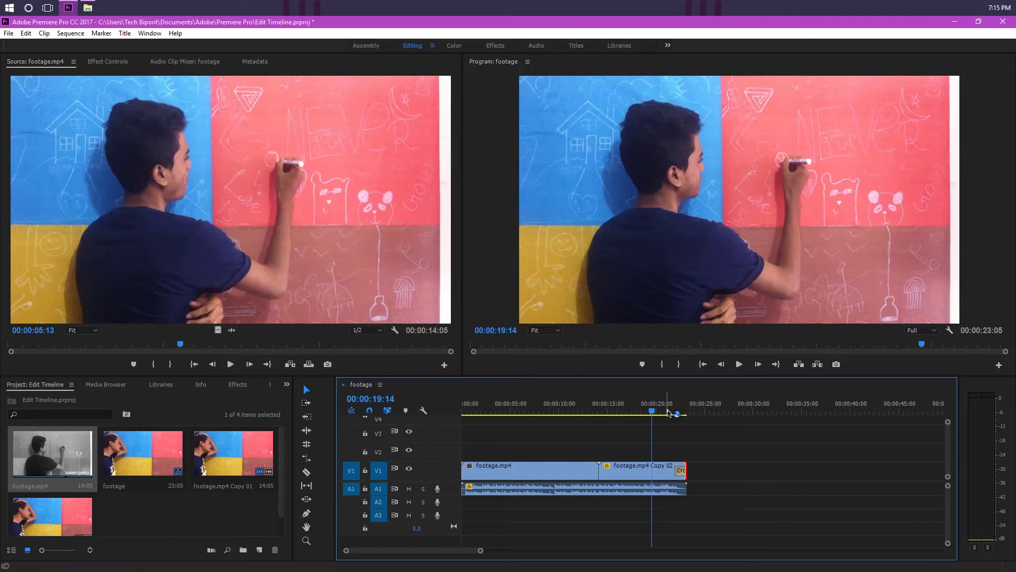
drag(668, 415, 681, 413)
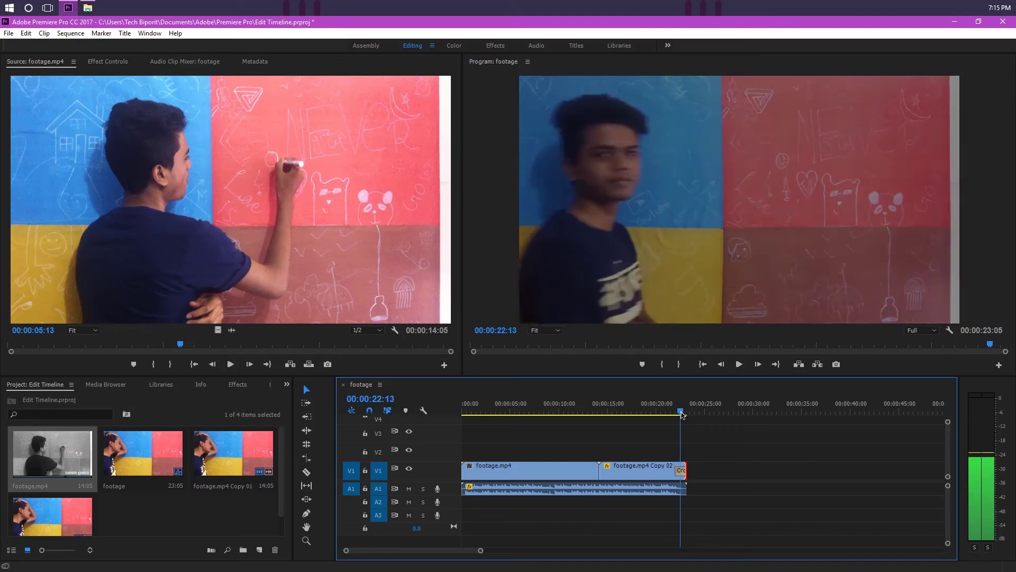
drag(683, 415, 678, 413)
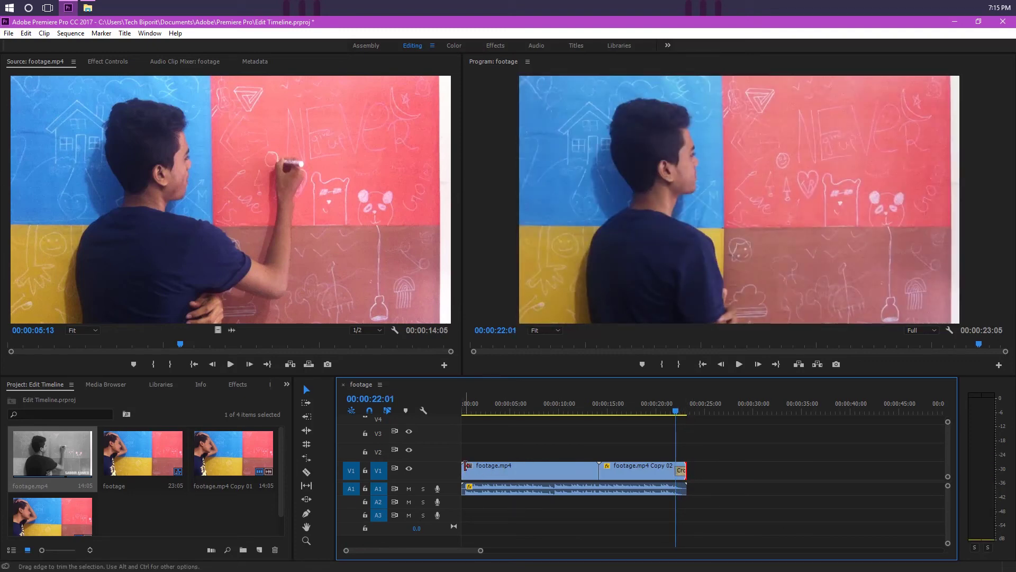
Step: Apply default cross dissolves at the sequence start and the cut, accepting the insufficient media warning
right_click(464, 467)
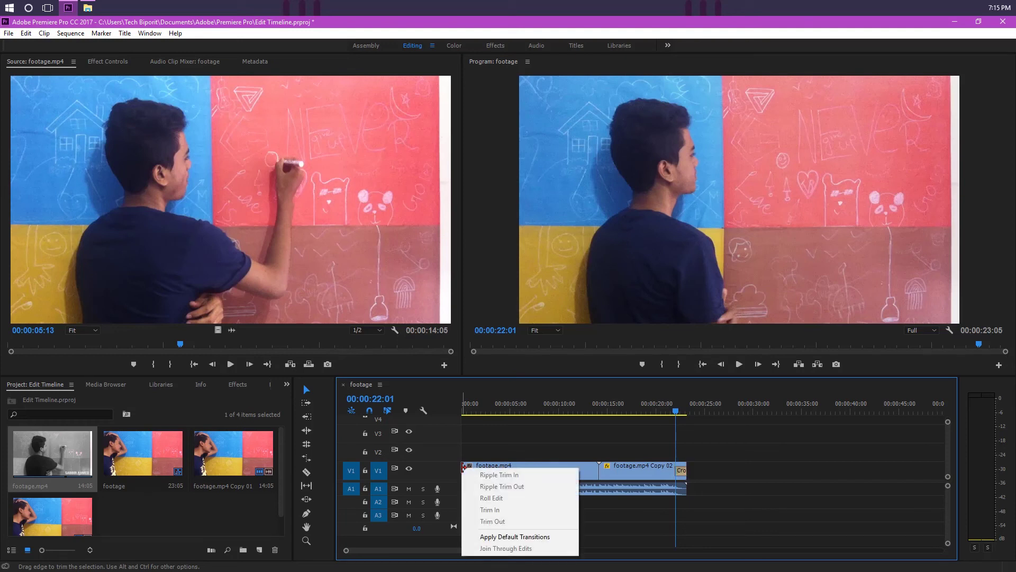
click(508, 535)
click(600, 469)
right_click(600, 469)
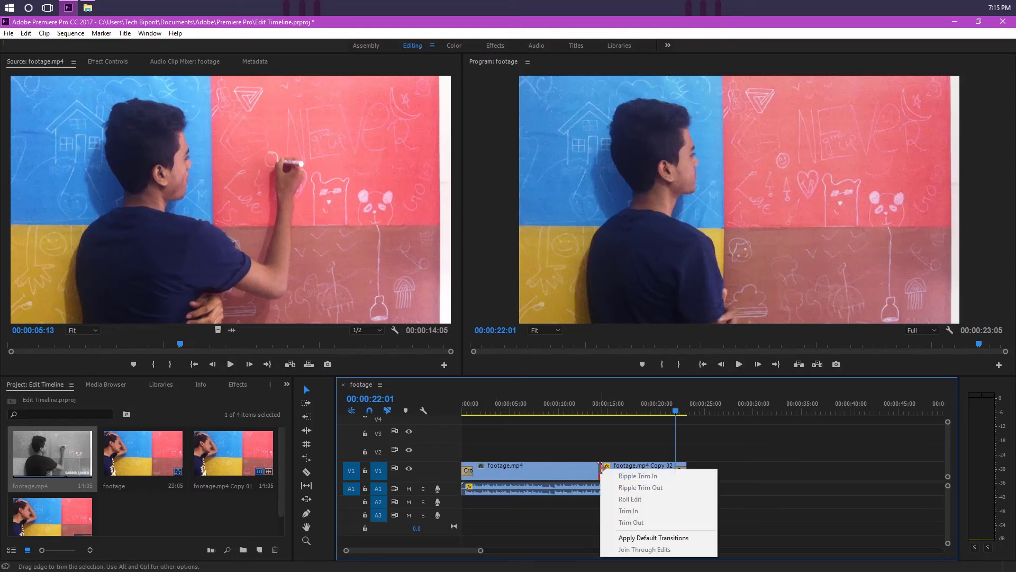
click(624, 533)
click(586, 312)
drag(595, 410, 607, 420)
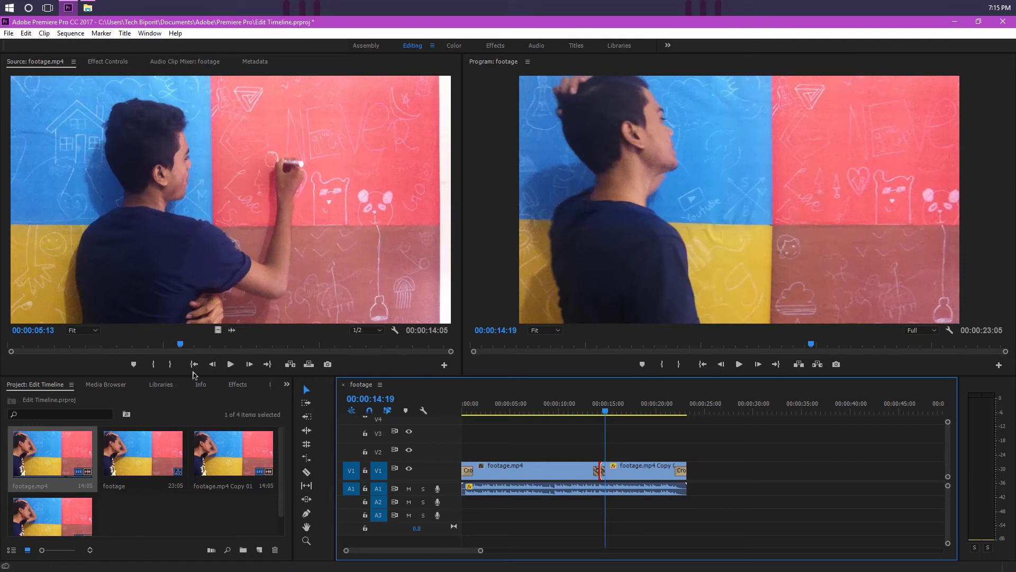
Step: Place a Dip to White video transition at Copy 02's end from the Effects panel
click(244, 390)
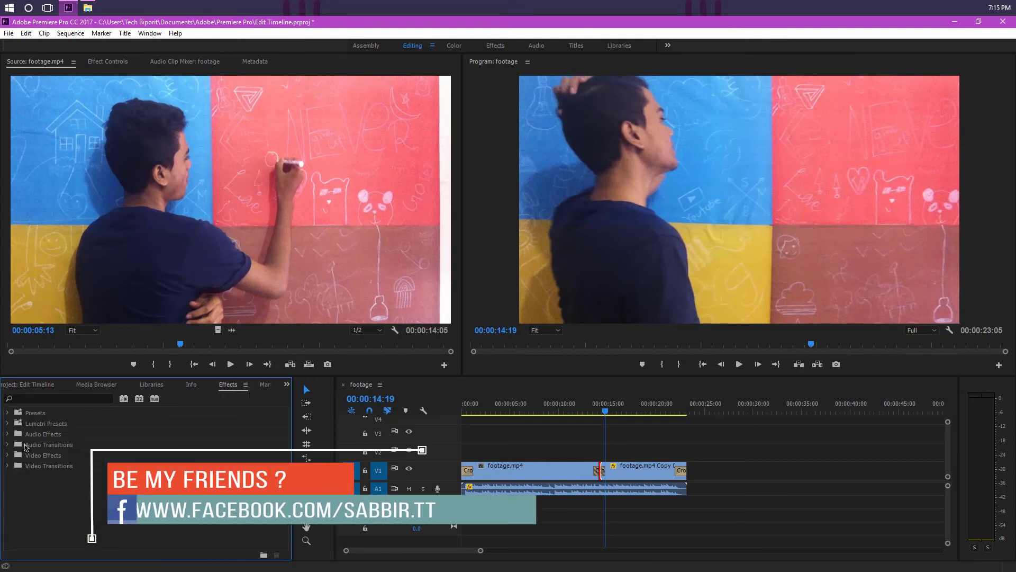
click(7, 466)
click(58, 508)
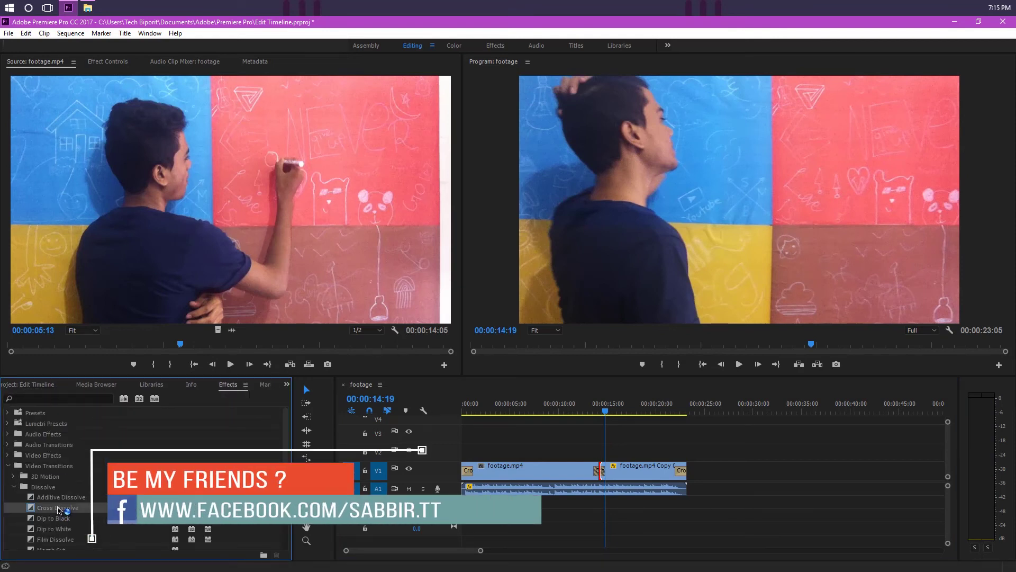
scroll(84, 513, down, 1)
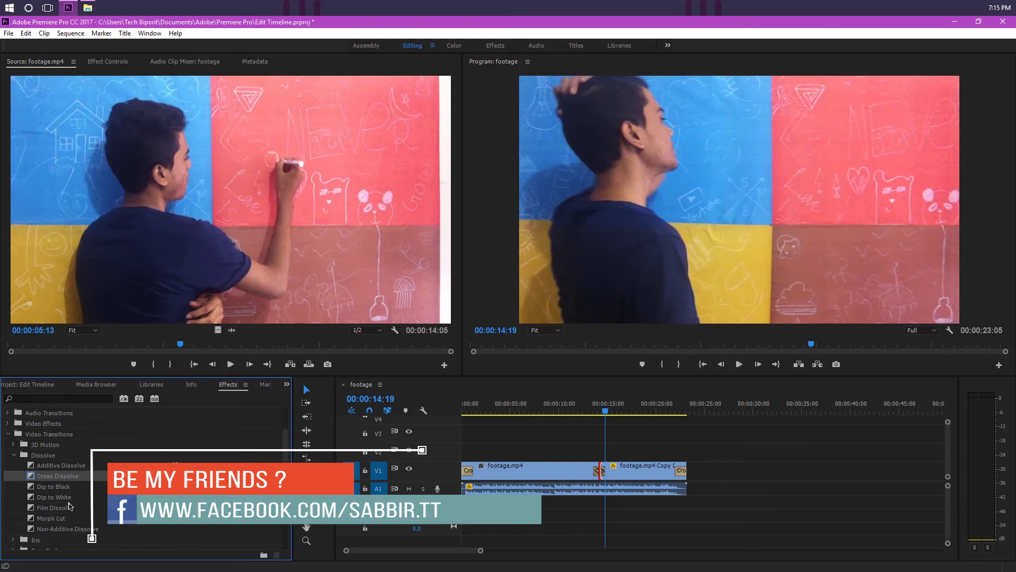
drag(68, 501, 691, 480)
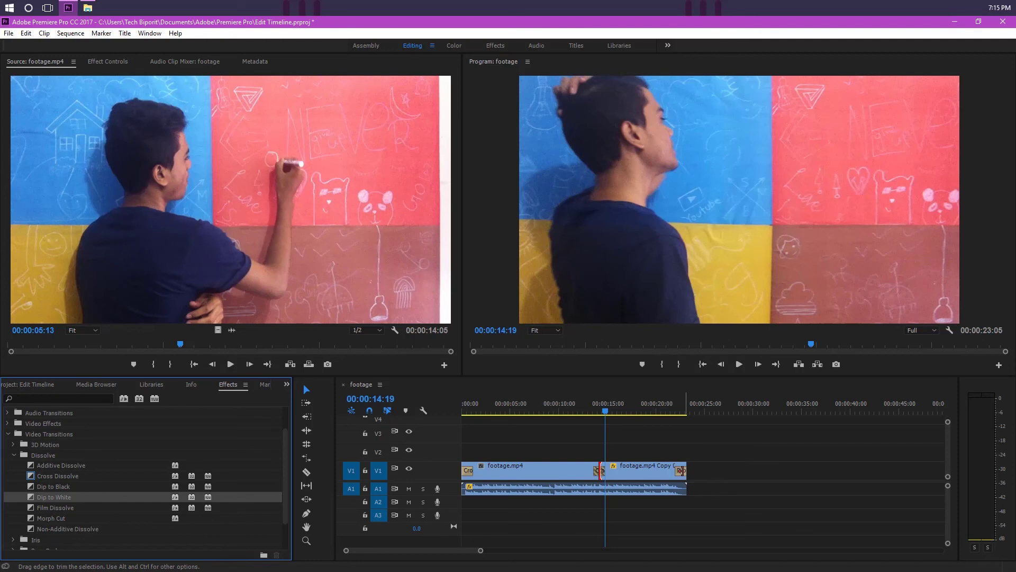
scroll(20, 472, down, 1)
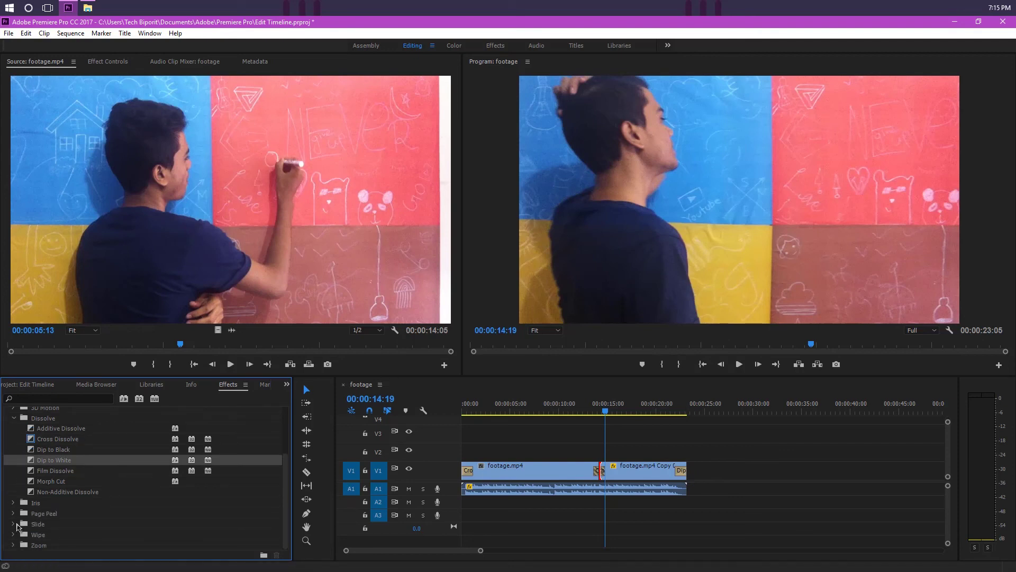
Step: Add a Constant Gain audio crossfade to the end of the A1 audio clip
scroll(23, 446, up, 1)
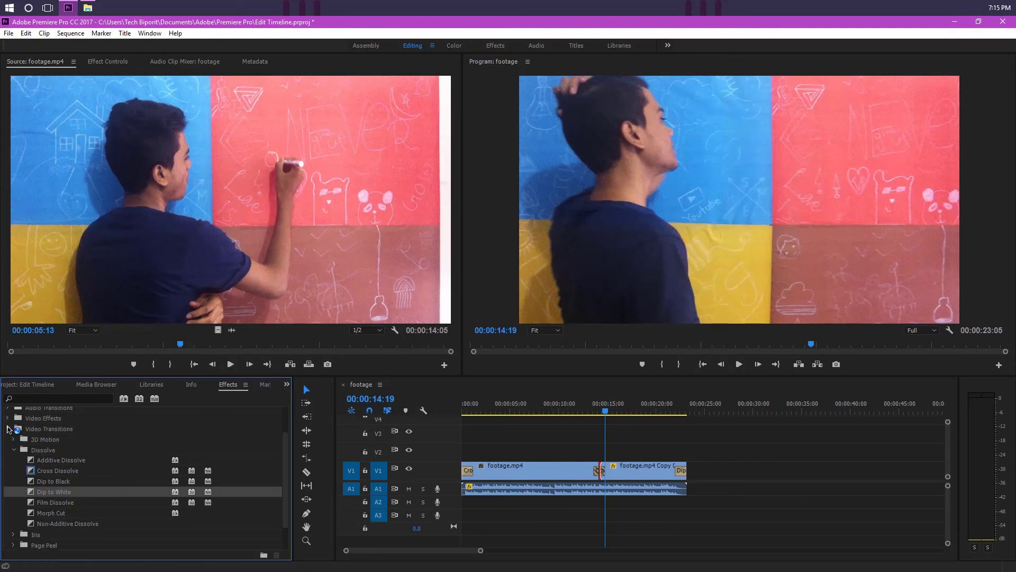
click(8, 429)
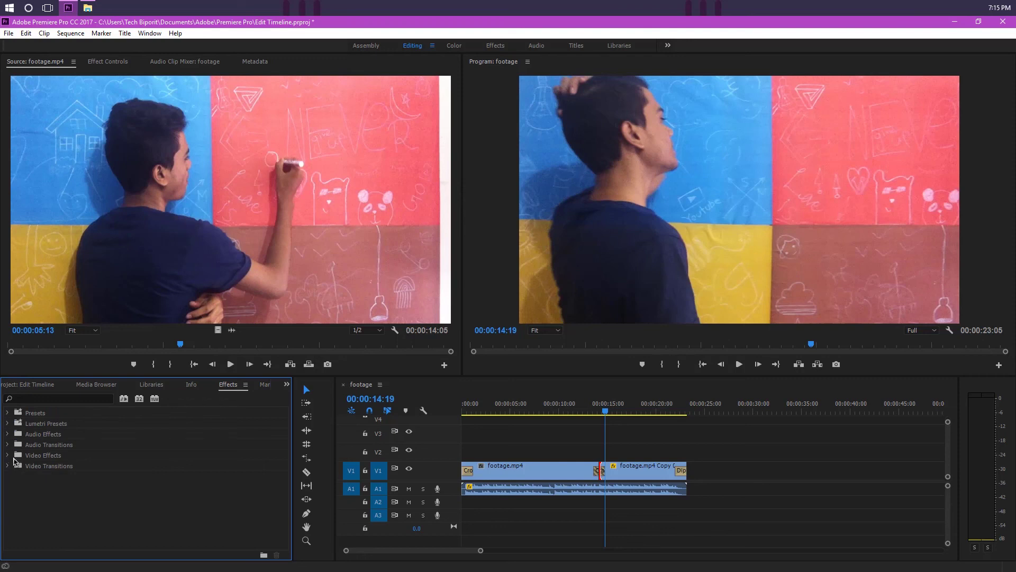
click(12, 447)
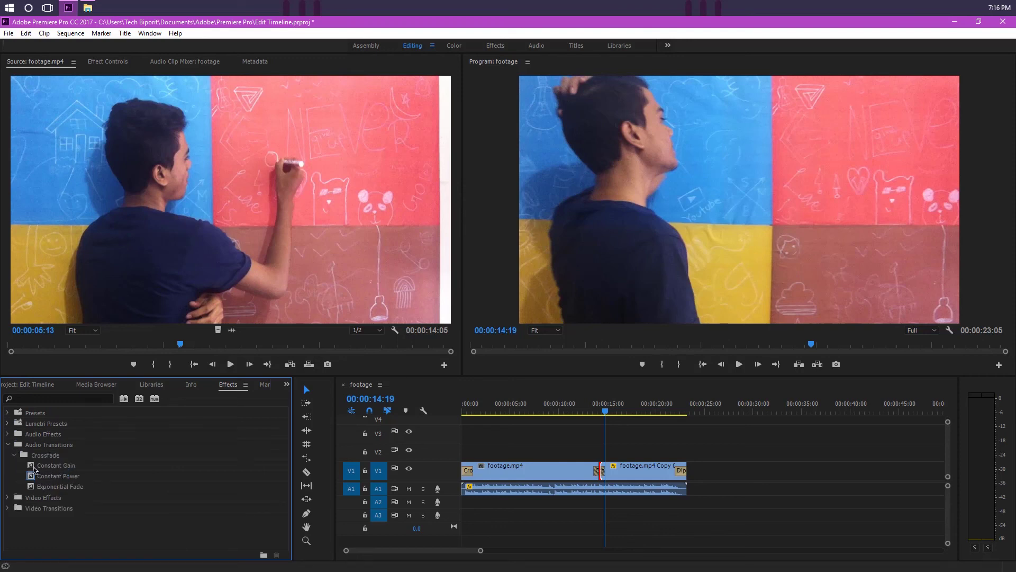
drag(34, 468, 684, 489)
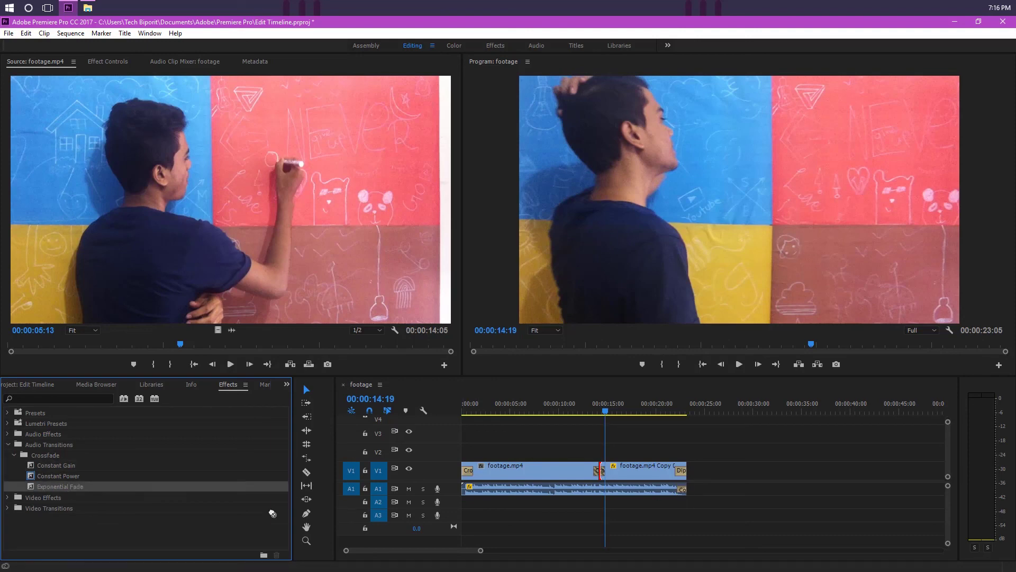